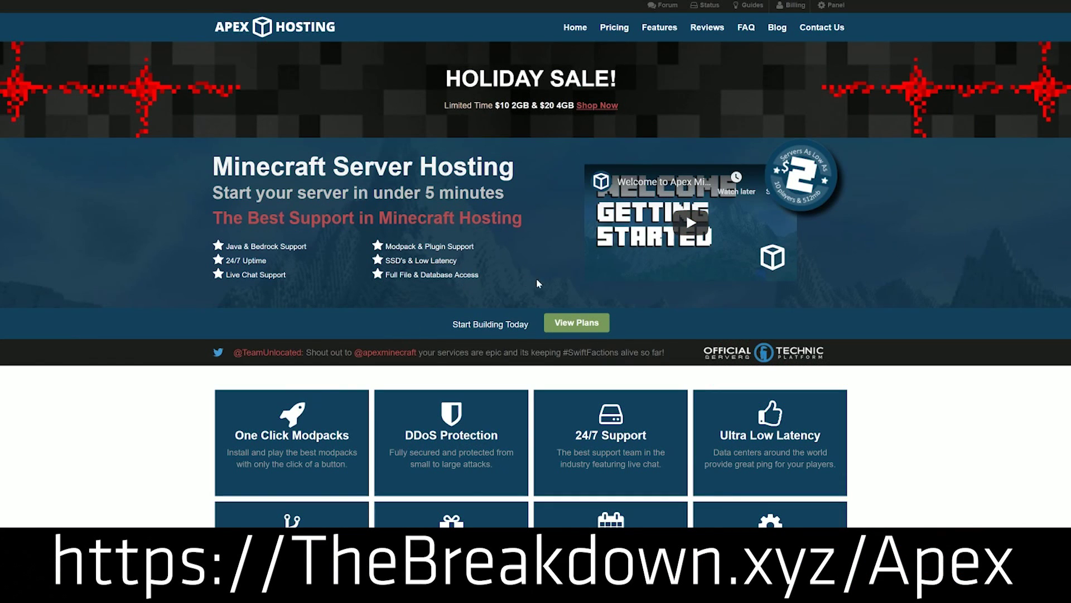
Open the Apex Hosting plans and look over the pricing and the server control panel
{"action": "left_click", "coordinate": [559, 319]}
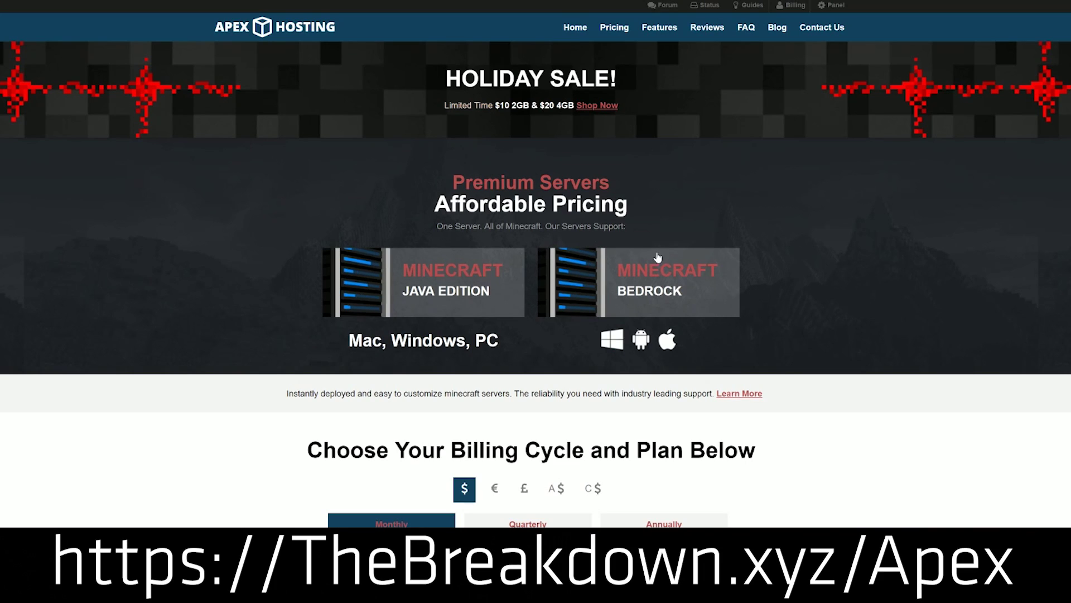
{"action": "scroll", "coordinate": [277, 167], "scroll_direction": "down", "scroll_amount": 8}
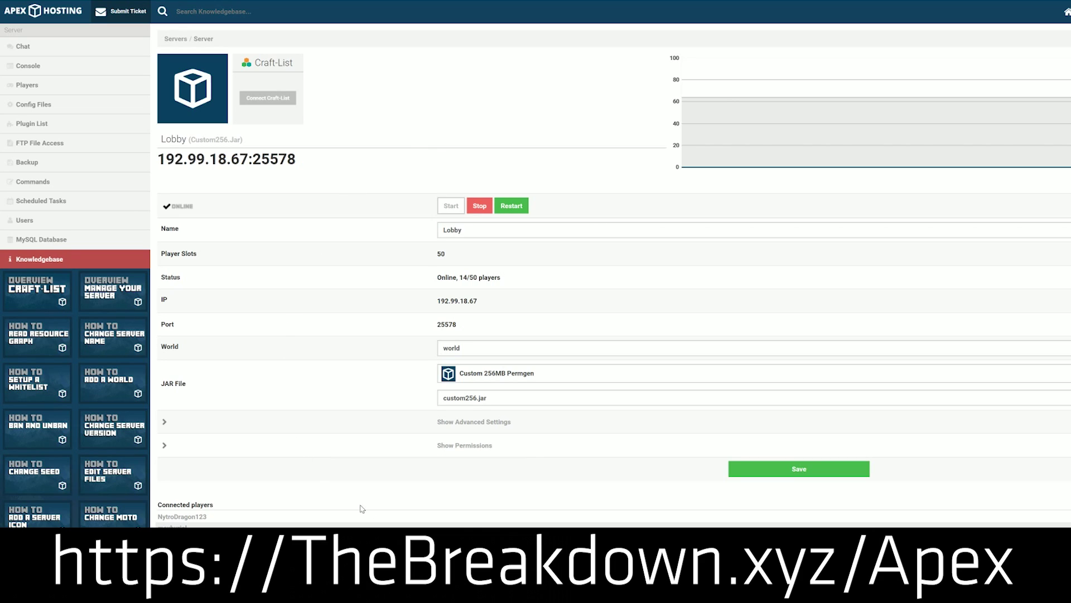
{"action": "left_click", "coordinate": [492, 373]}
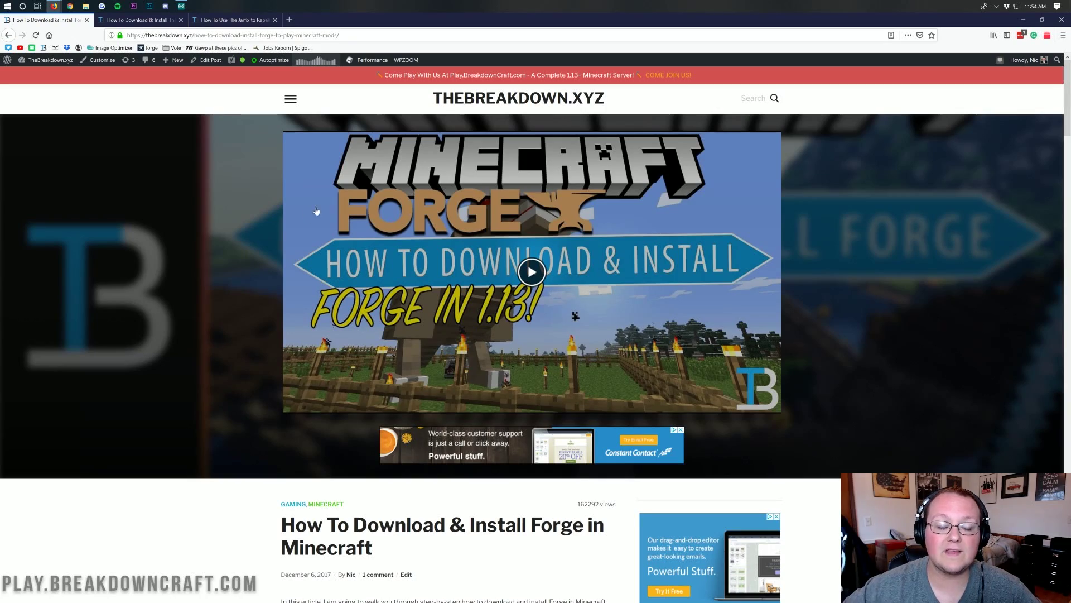
Look through the article on installing Forge in Minecraft and open the Forge download page from it
{"action": "scroll", "coordinate": [316, 211], "scroll_direction": "down", "scroll_amount": 6}
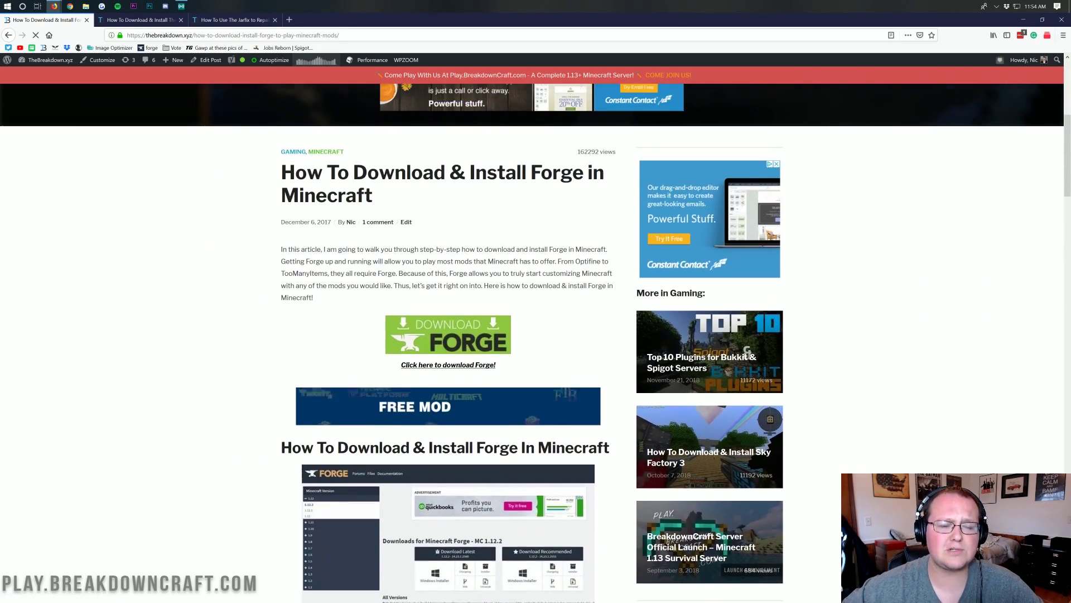
{"action": "scroll", "coordinate": [401, 209], "scroll_direction": "down", "scroll_amount": 12}
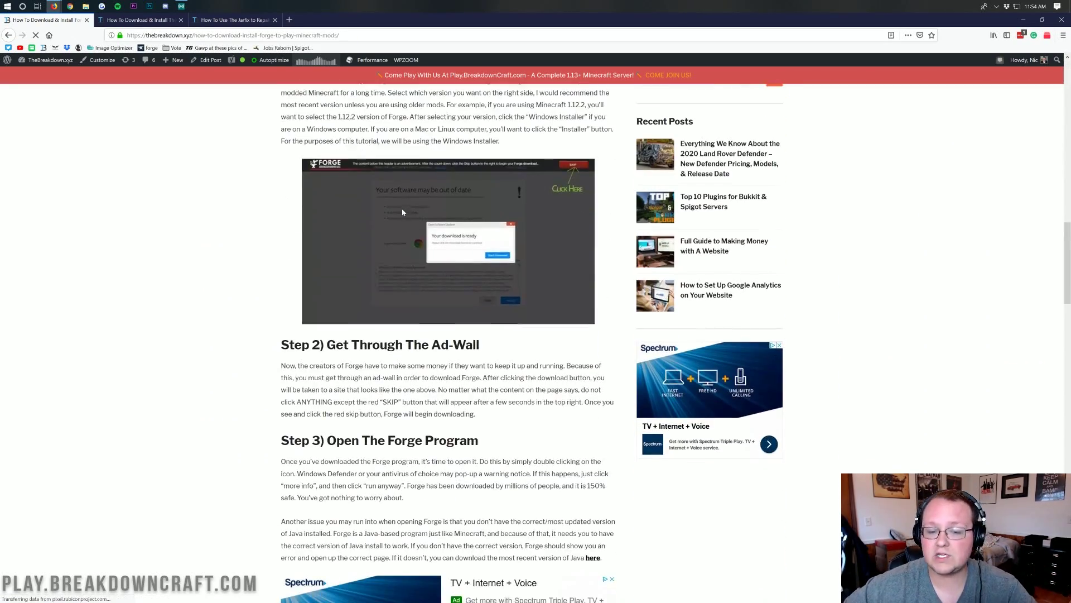
{"action": "scroll", "coordinate": [402, 212], "scroll_direction": "down", "scroll_amount": 6}
{"action": "scroll", "coordinate": [407, 221], "scroll_direction": "up", "scroll_amount": 5}
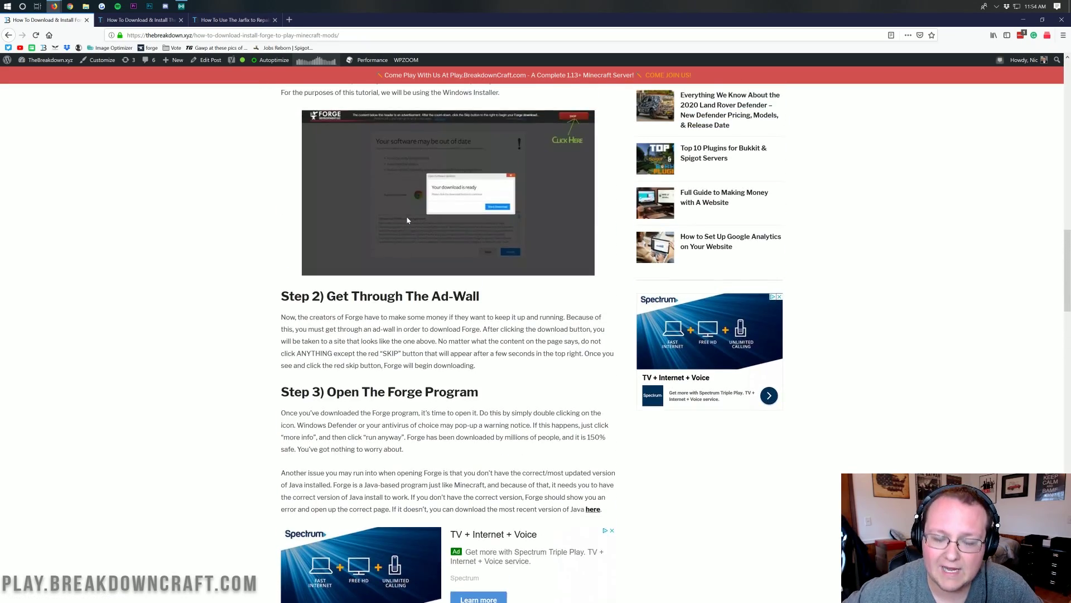
{"action": "scroll", "coordinate": [407, 221], "scroll_direction": "up", "scroll_amount": 4}
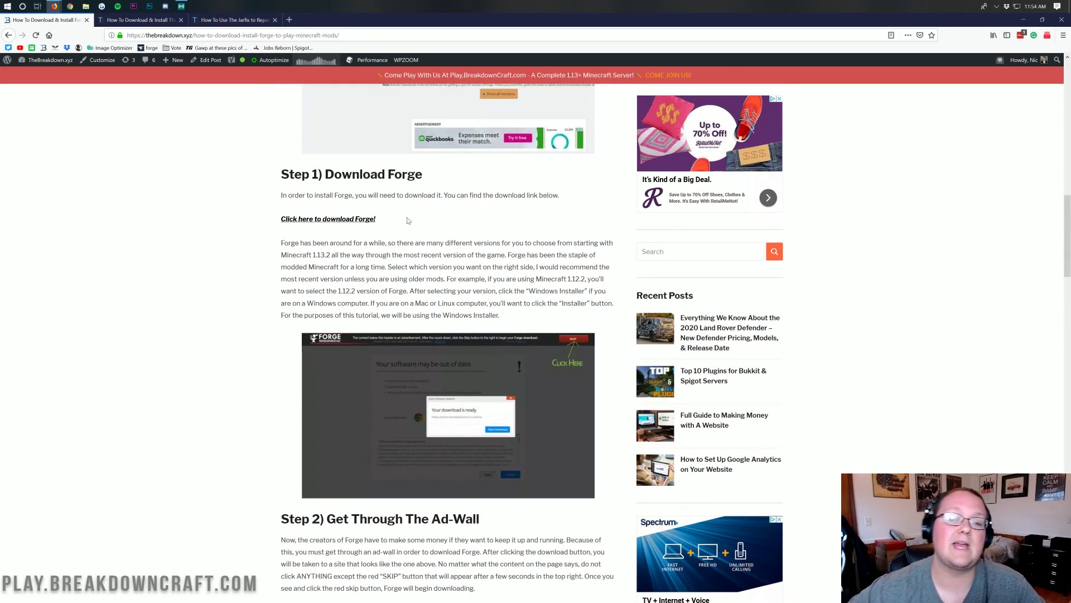
{"action": "scroll", "coordinate": [407, 220], "scroll_direction": "up", "scroll_amount": 8}
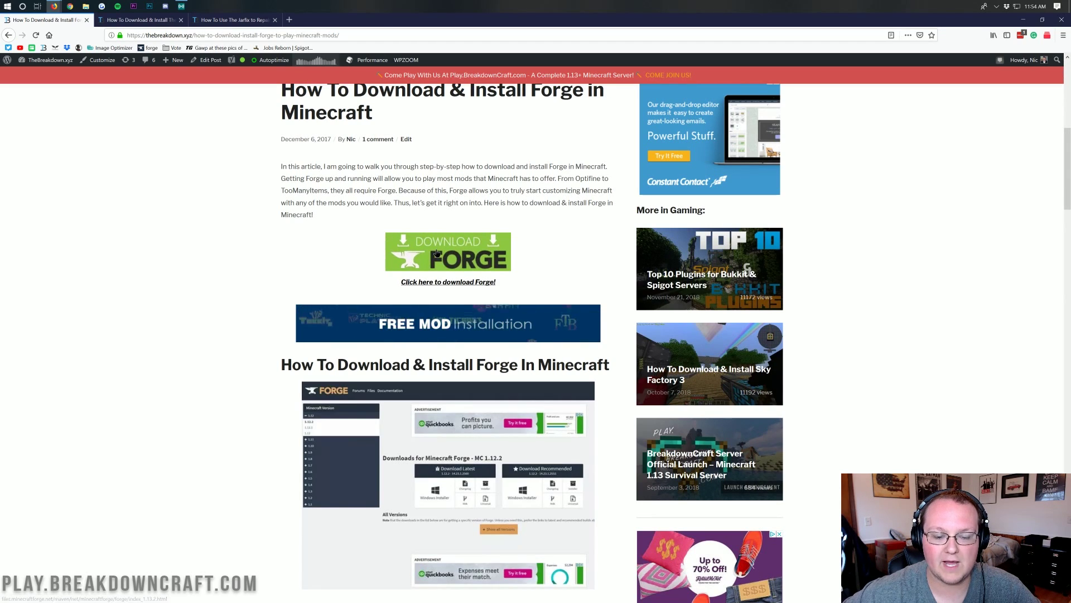
{"action": "left_click", "coordinate": [437, 253]}
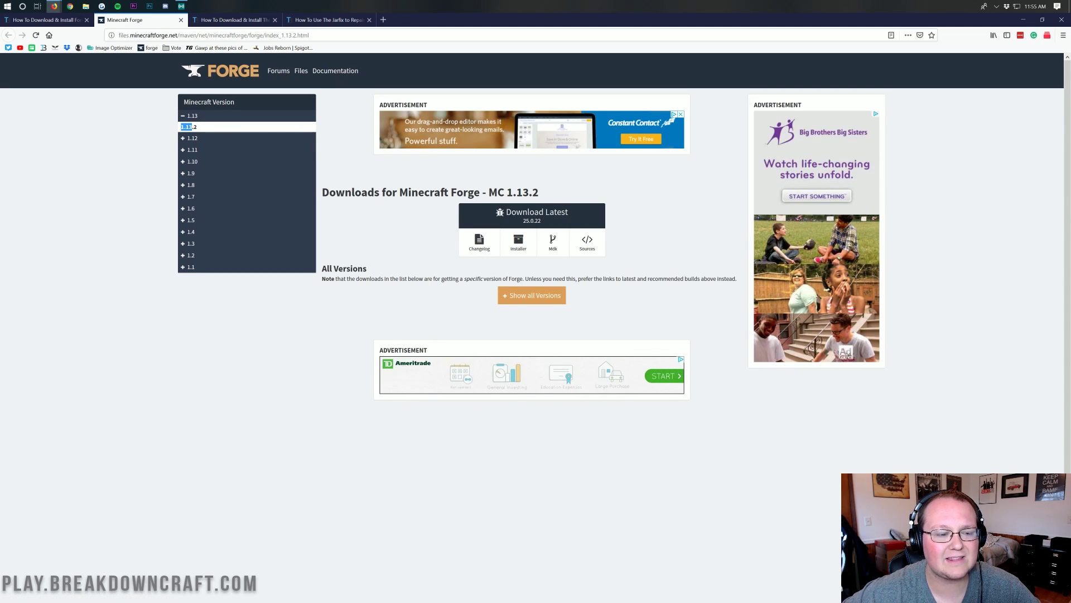
Download the latest Forge installer for Minecraft 1.13.2, skipping the advertisement page and saving the .jar file
{"action": "double_click", "coordinate": [188, 127]}
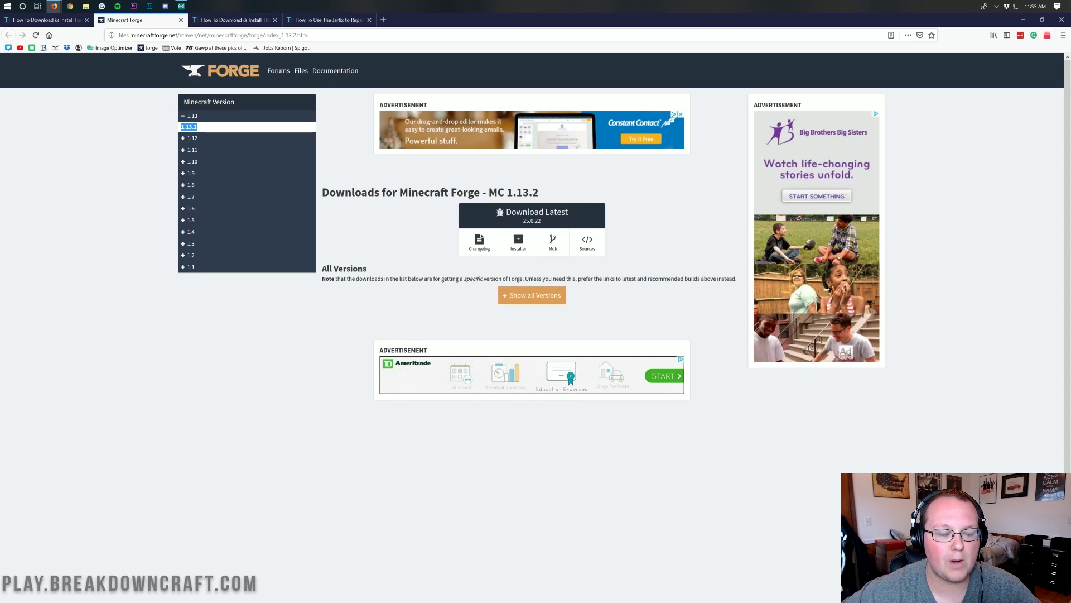
{"action": "left_click", "coordinate": [363, 167]}
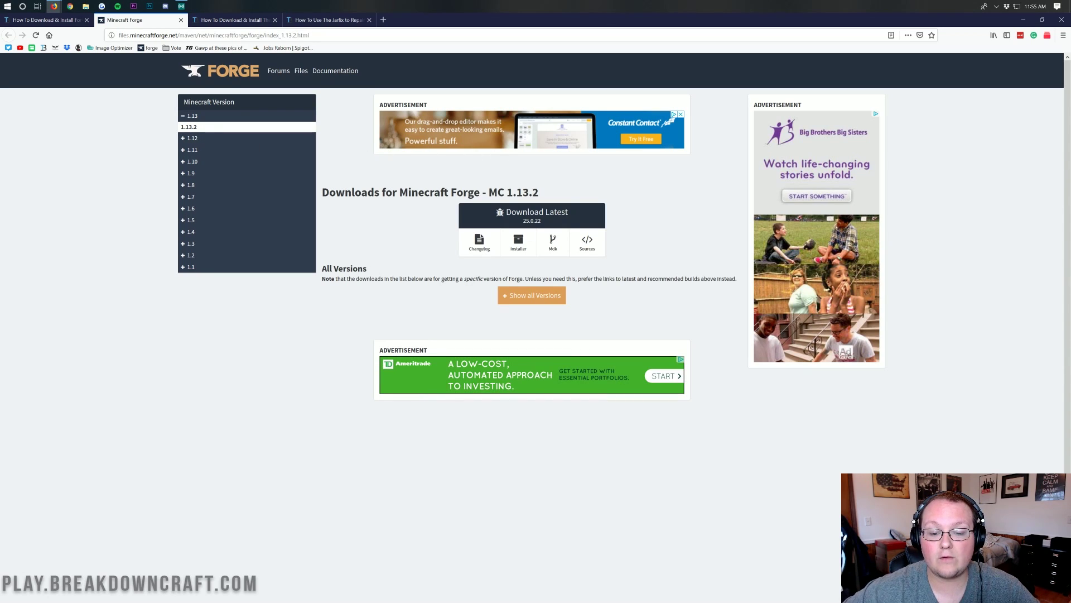
{"action": "left_click", "coordinate": [518, 246]}
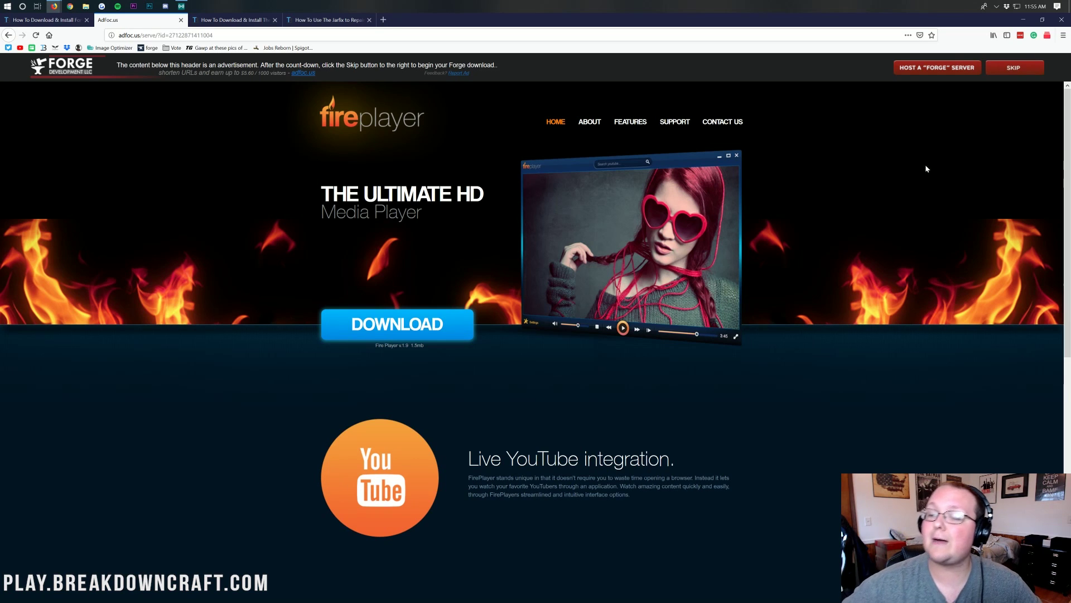
{"action": "left_click", "coordinate": [1018, 73]}
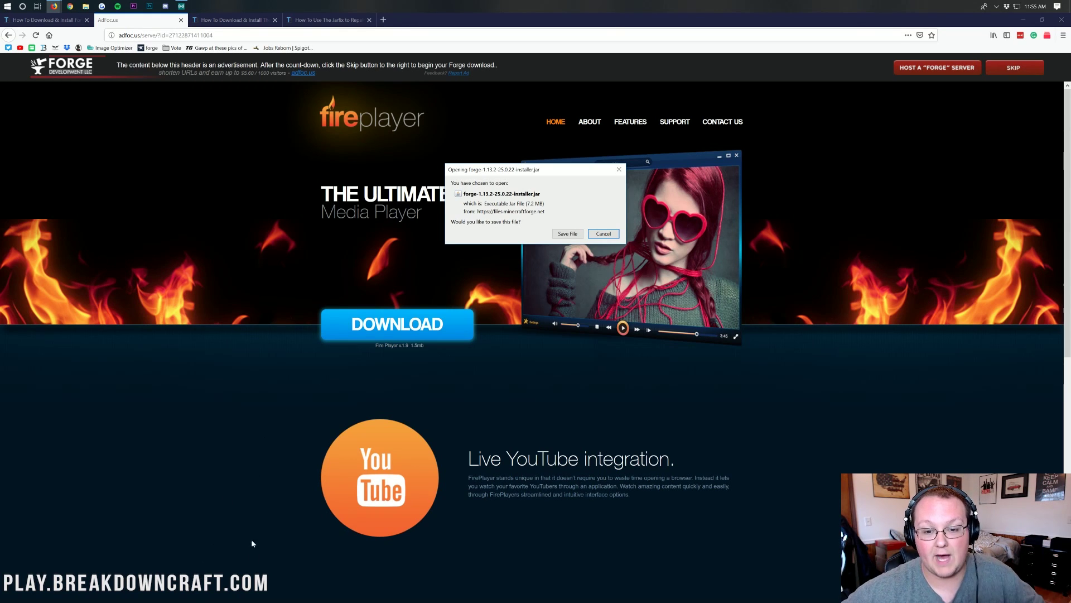
{"action": "left_click", "coordinate": [568, 234]}
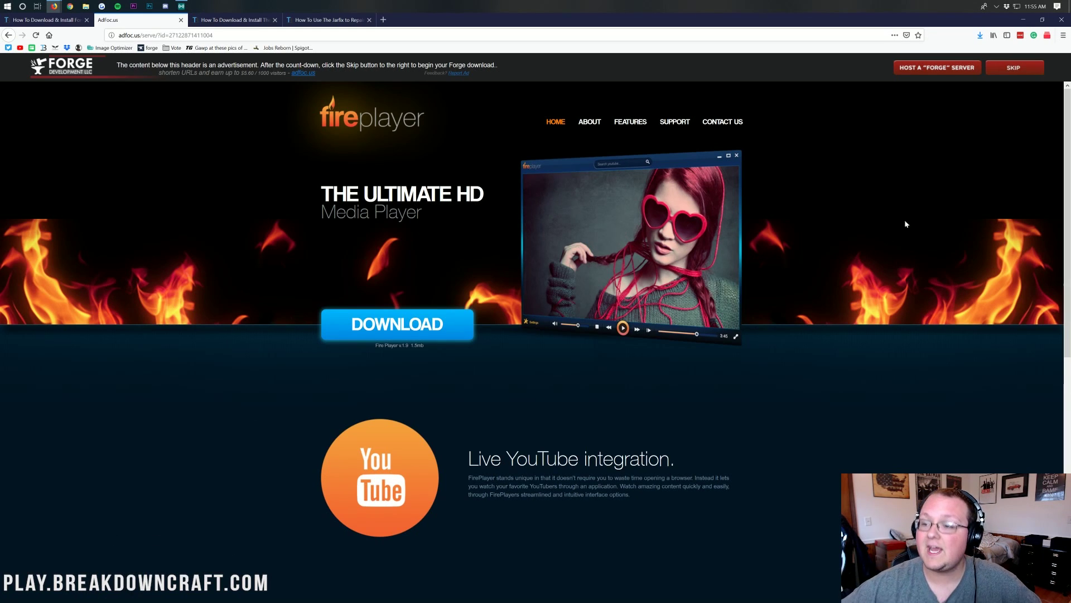
Minimise the browser and move the Forge installer file to an empty area in the upper middle of the desktop
{"action": "left_click", "coordinate": [1016, 22]}
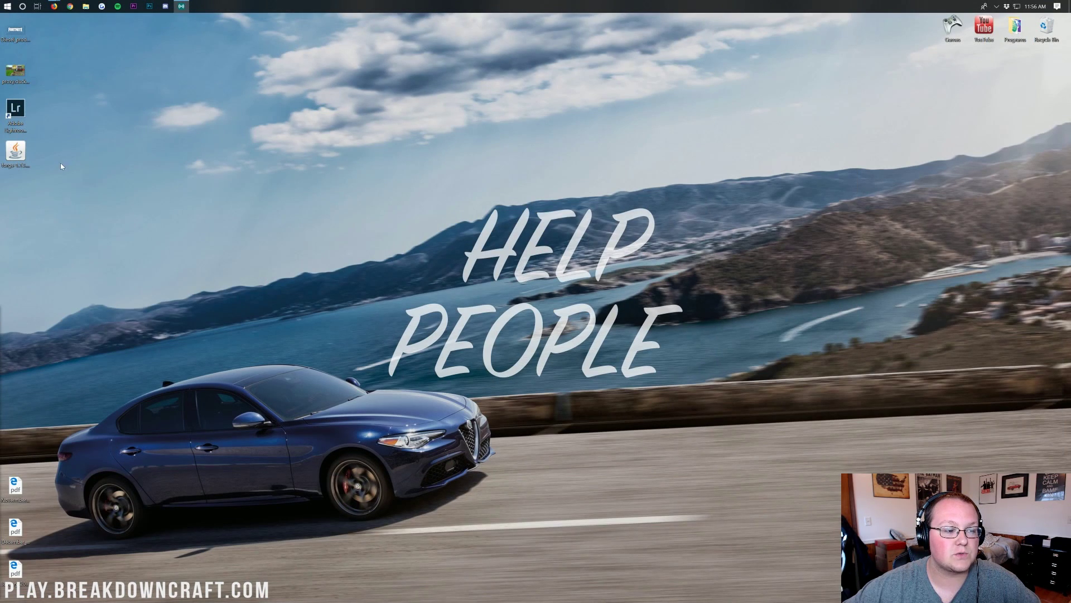
{"action": "left_click_drag", "start_coordinate": [66, 156], "coordinate": [258, 202]}
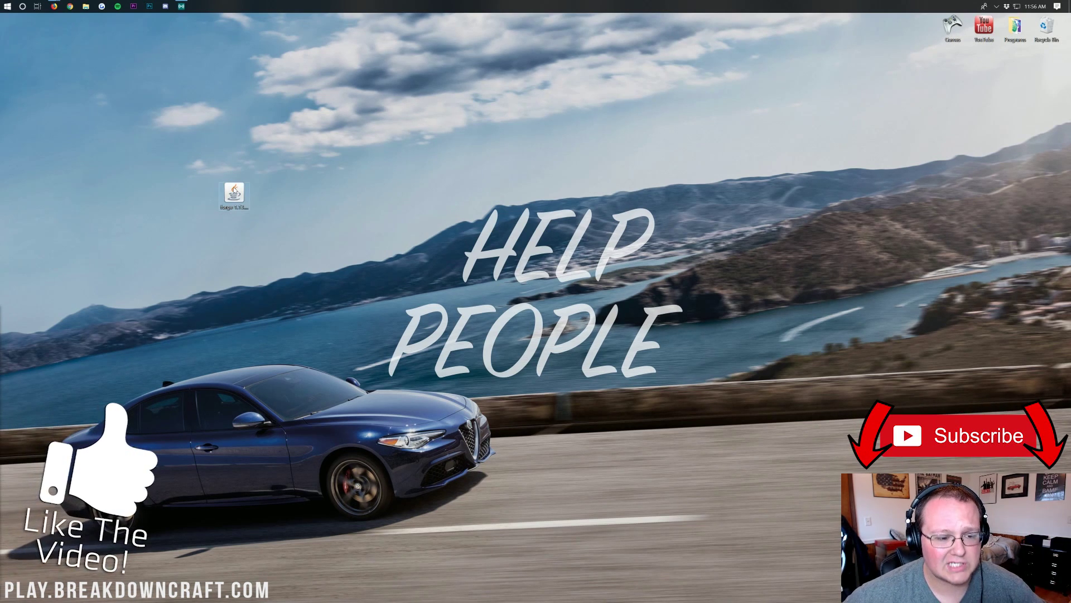
{"action": "left_click_drag", "start_coordinate": [234, 196], "coordinate": [452, 114]}
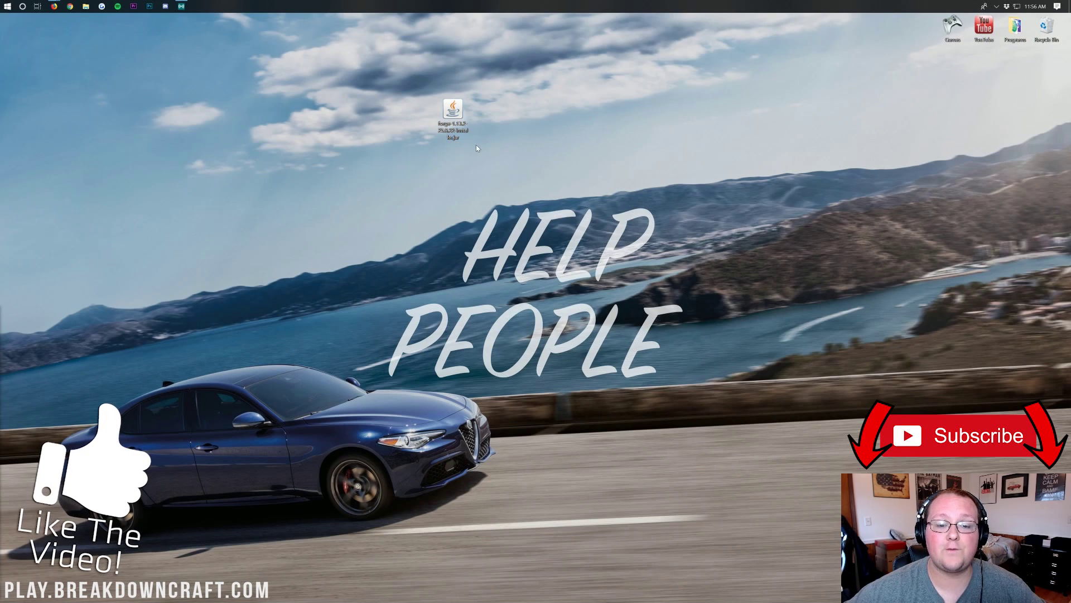
Search the computer for "downloads", open the Downloads folder to view its files, and close it again
{"action": "left_click", "coordinate": [1, 3]}
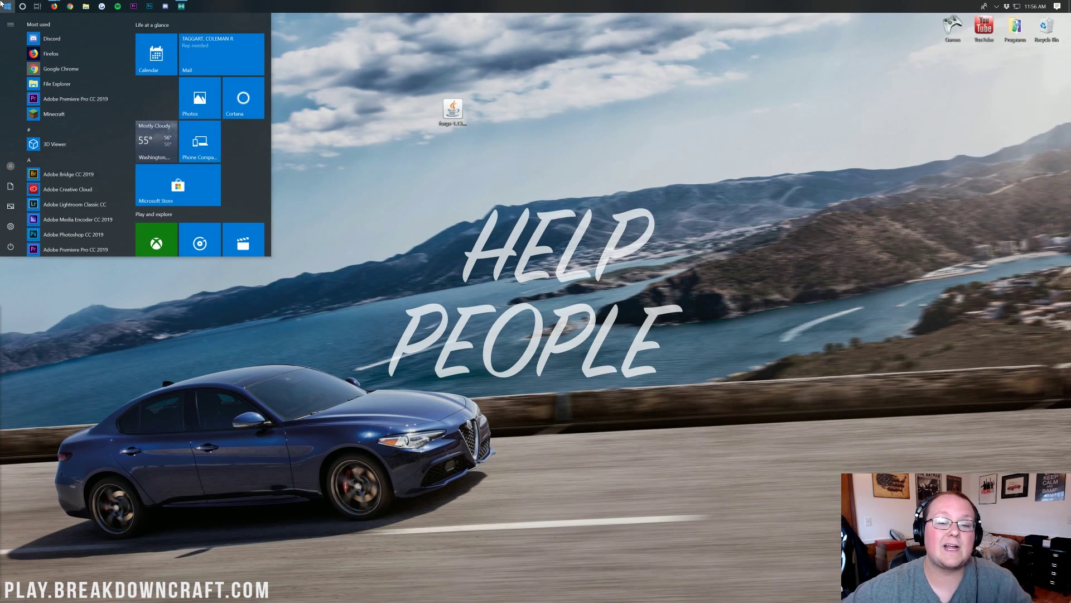
{"action": "type", "text": "do3w"}
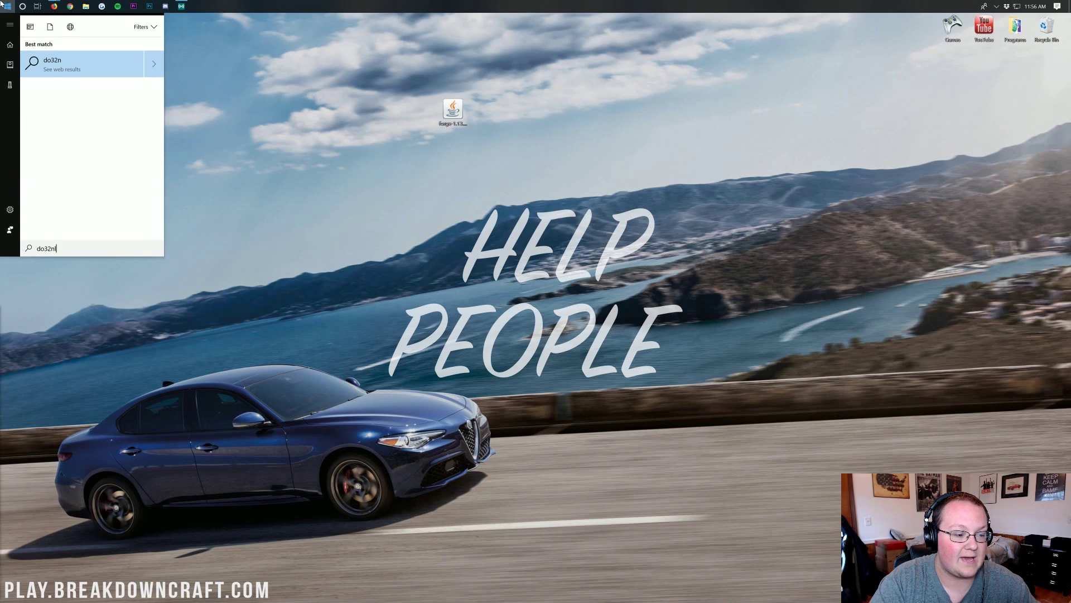
{"action": "key", "text": "BackSpace"}
{"action": "key", "text": "BackSpace"}
{"action": "type", "text": "wnloads"}
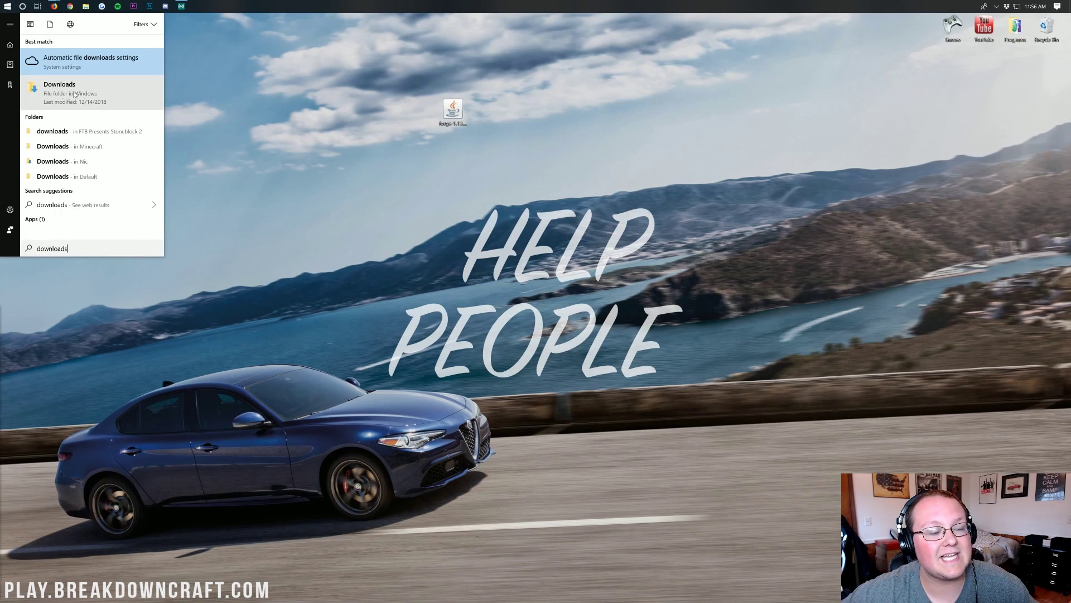
{"action": "left_click", "coordinate": [49, 100]}
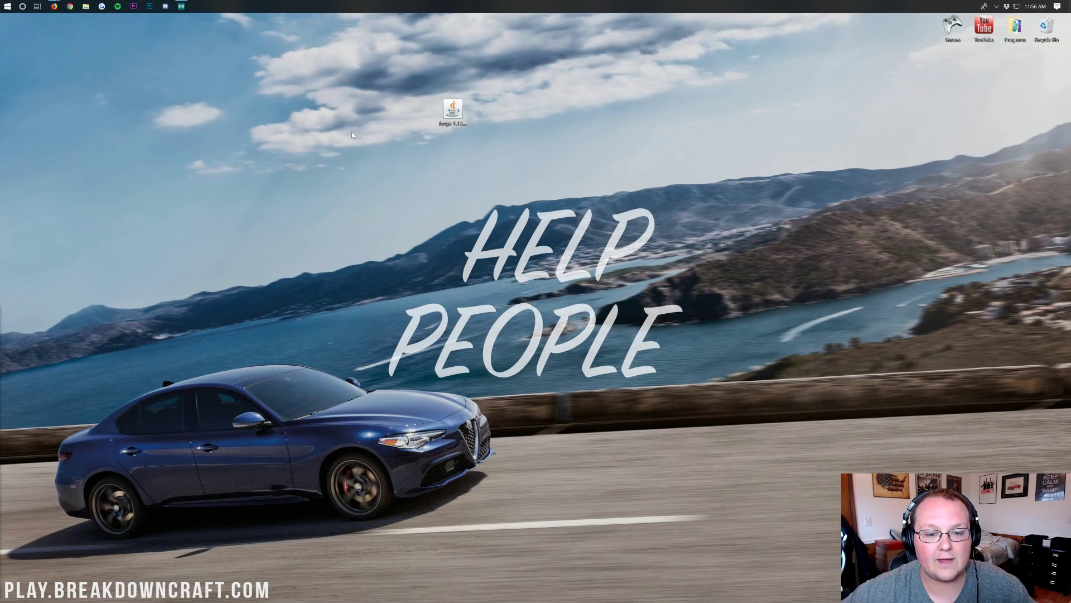
{"action": "left_click_drag", "start_coordinate": [453, 112], "coordinate": [475, 117]}
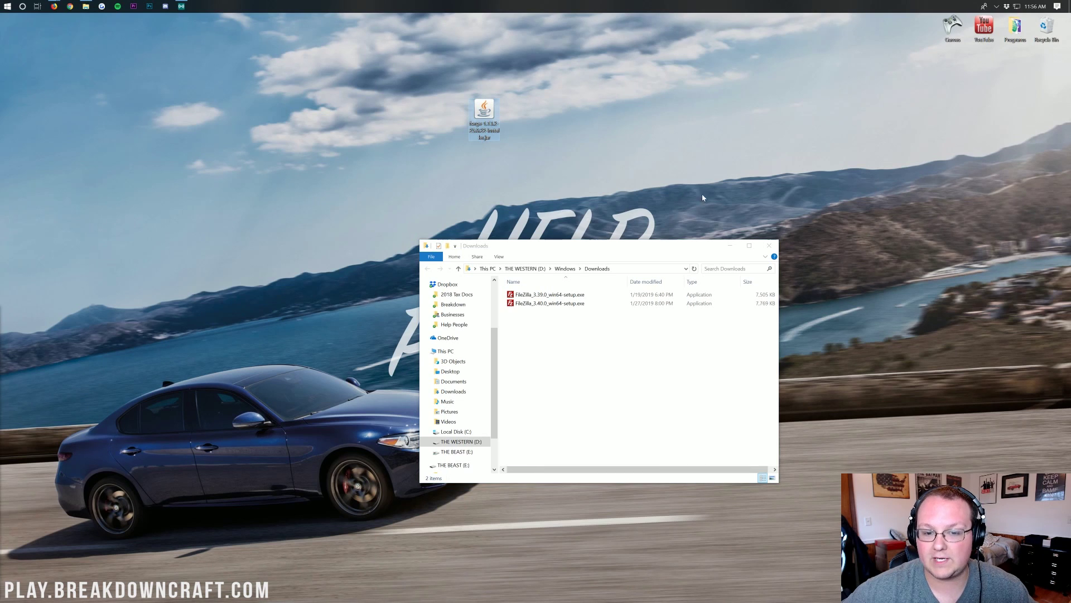
{"action": "left_click", "coordinate": [767, 245]}
Open the Forge installer with Java(TM) Platform SE binary, move its window up, and close it without installing
{"action": "right_click", "coordinate": [484, 119]}
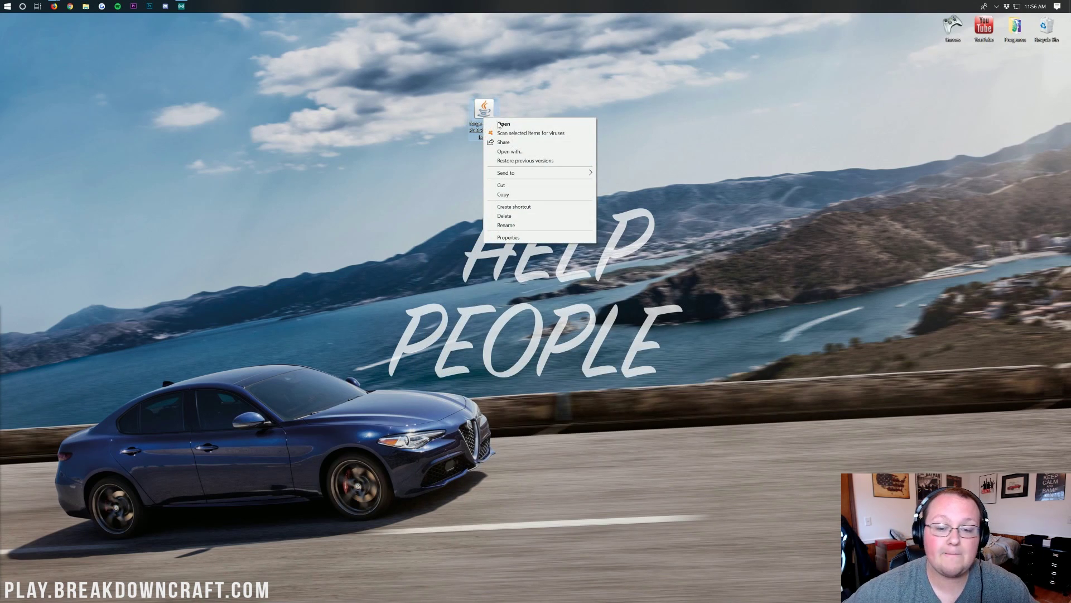
{"action": "left_click", "coordinate": [512, 151]}
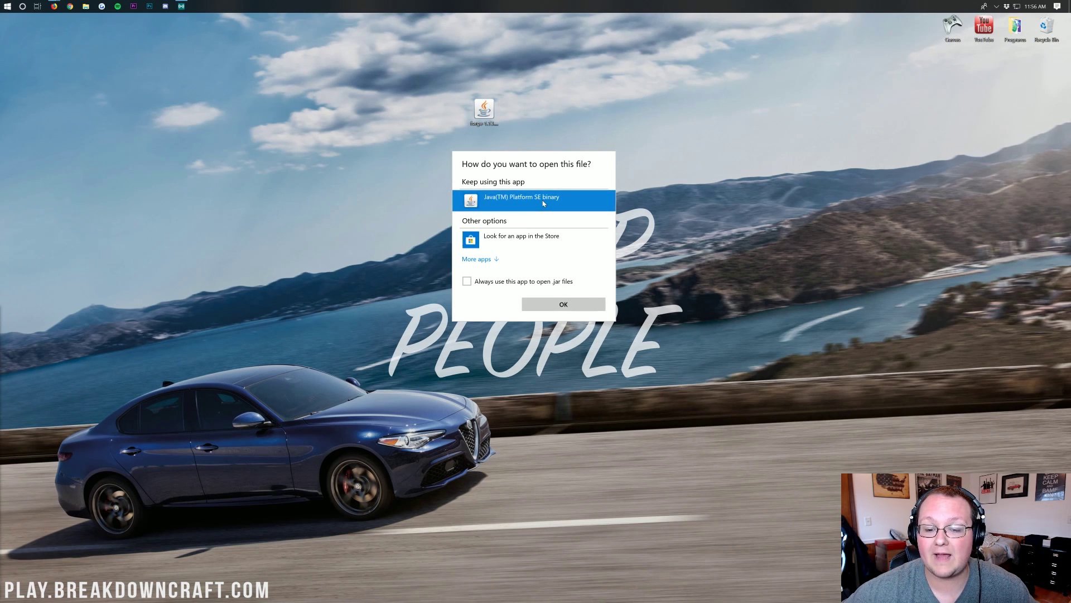
{"action": "left_click", "coordinate": [557, 303]}
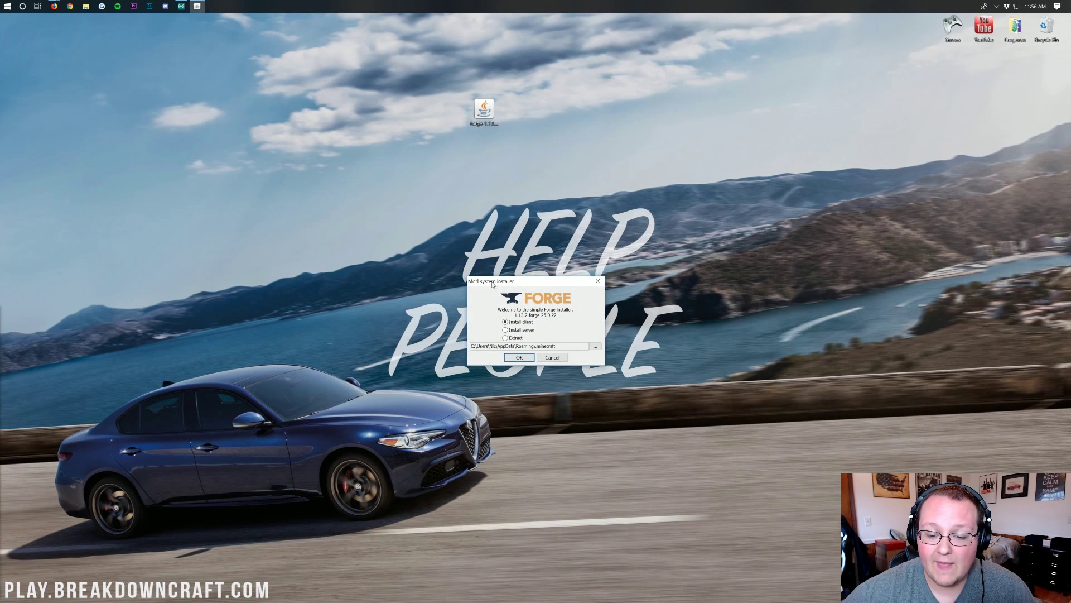
{"action": "left_click_drag", "start_coordinate": [509, 281], "coordinate": [500, 138]}
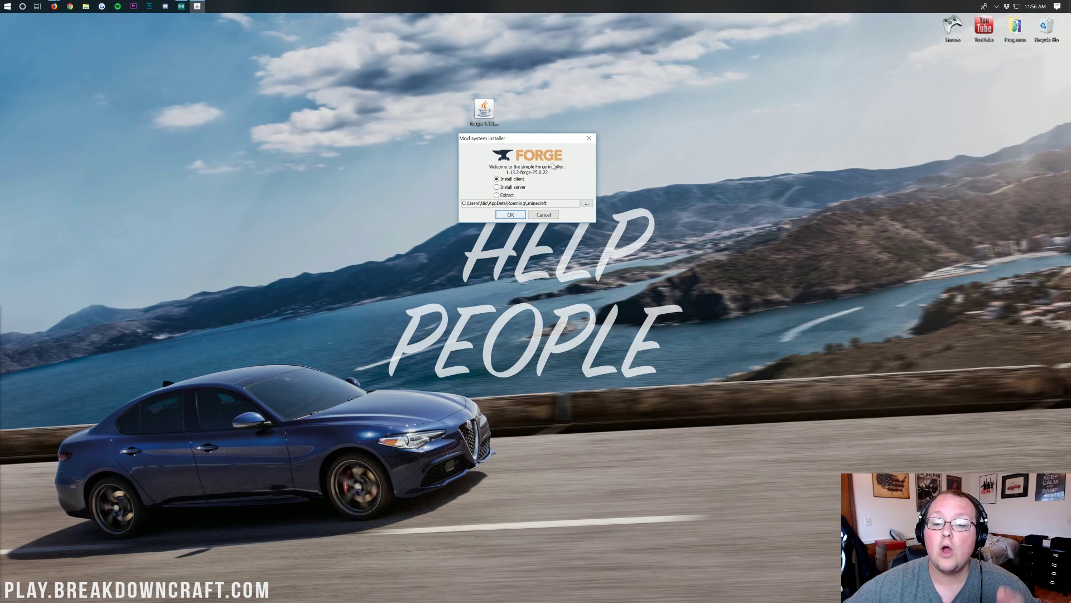
{"action": "left_click", "coordinate": [588, 138]}
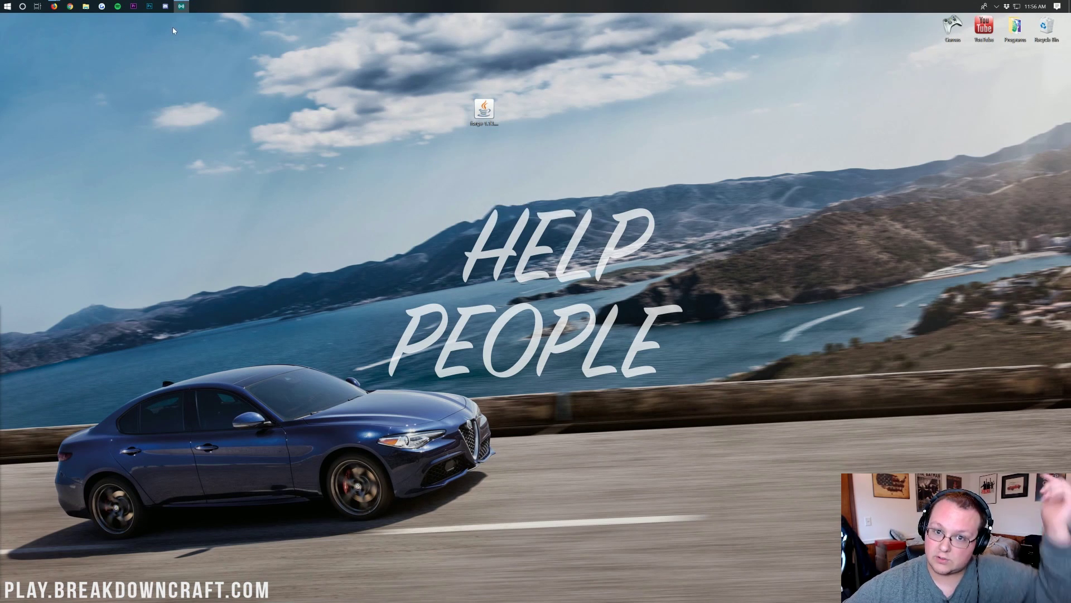
Return to Firefox and look through the article on downloading and installing the Java SE Development Kit
{"action": "mouse_move", "coordinate": [53, 6]}
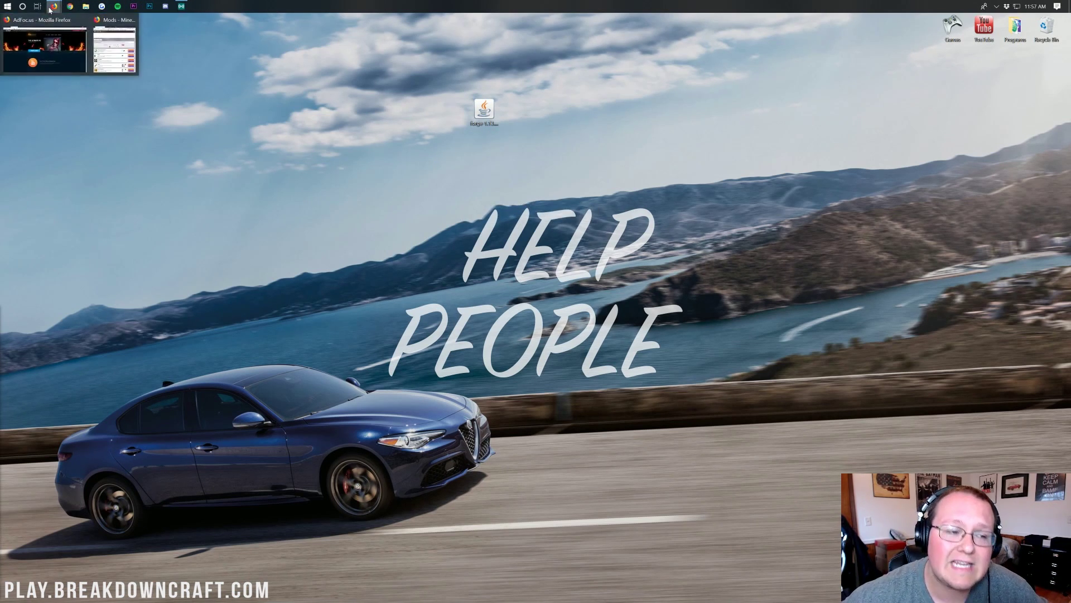
{"action": "left_click", "coordinate": [78, 55]}
{"action": "left_click", "coordinate": [242, 21]}
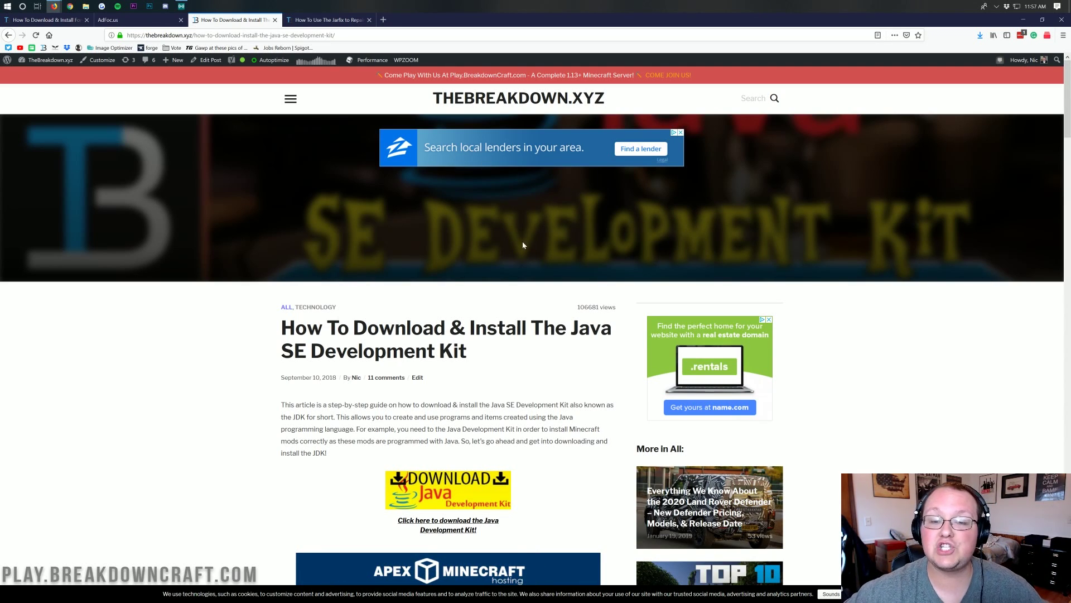
{"action": "scroll", "coordinate": [476, 298], "scroll_direction": "down", "scroll_amount": 15}
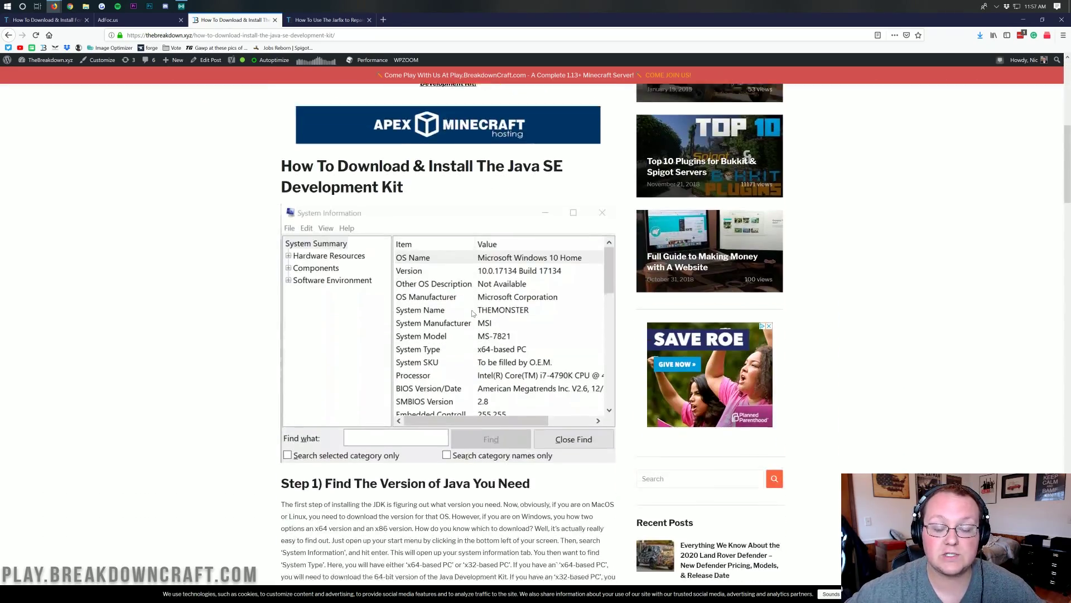
{"action": "scroll", "coordinate": [475, 298], "scroll_direction": "down", "scroll_amount": 5}
{"action": "scroll", "coordinate": [476, 299], "scroll_direction": "up", "scroll_amount": 20}
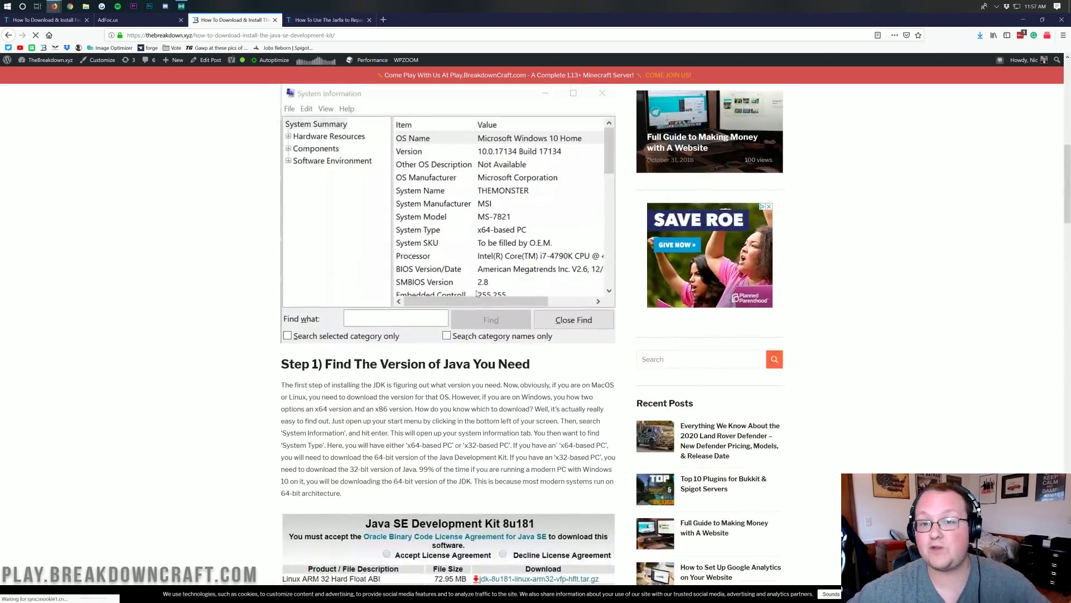
{"action": "scroll", "coordinate": [477, 296], "scroll_direction": "up", "scroll_amount": 4}
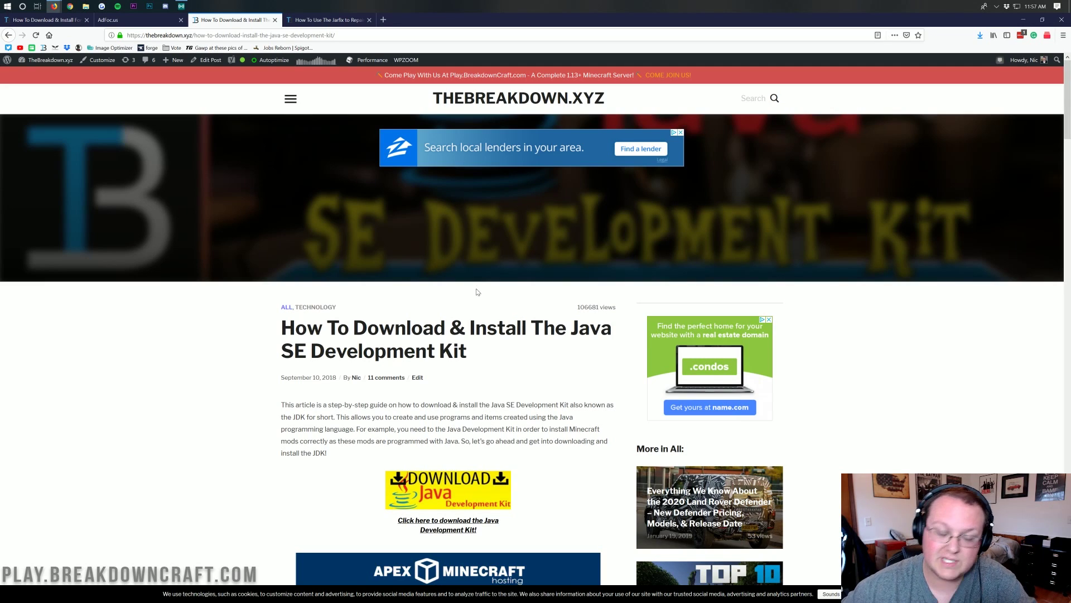
Show the article on using Jarfix to repair .jar files and find its download link
{"action": "left_click", "coordinate": [344, 20]}
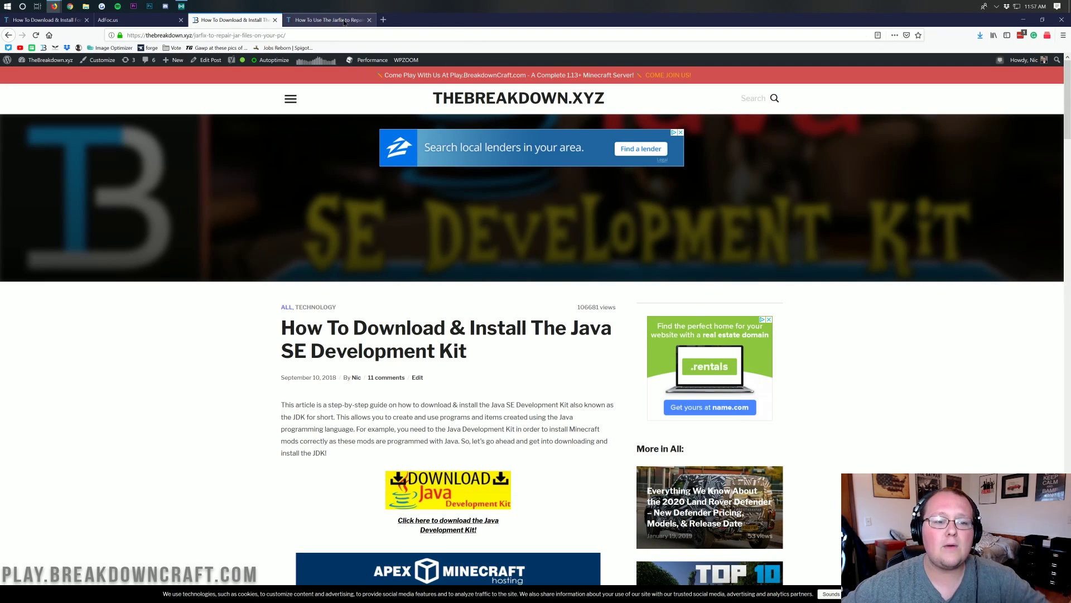
{"action": "scroll", "coordinate": [475, 282], "scroll_direction": "down", "scroll_amount": 1}
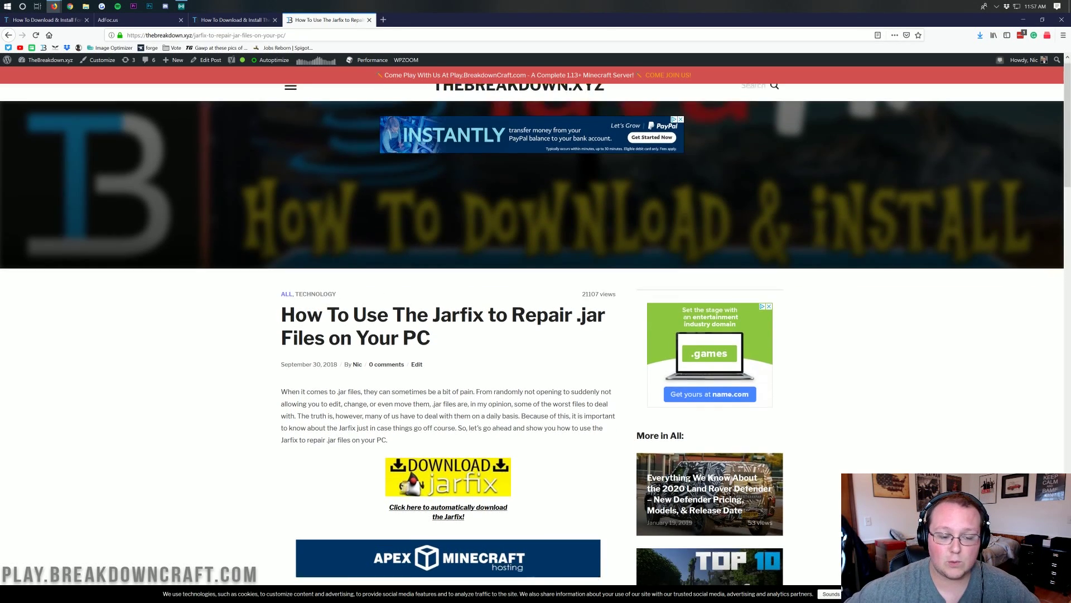
{"action": "left_click_drag", "start_coordinate": [417, 284], "coordinate": [295, 308]}
{"action": "left_click", "coordinate": [294, 307]}
{"action": "scroll", "coordinate": [438, 315], "scroll_direction": "down", "scroll_amount": 3}
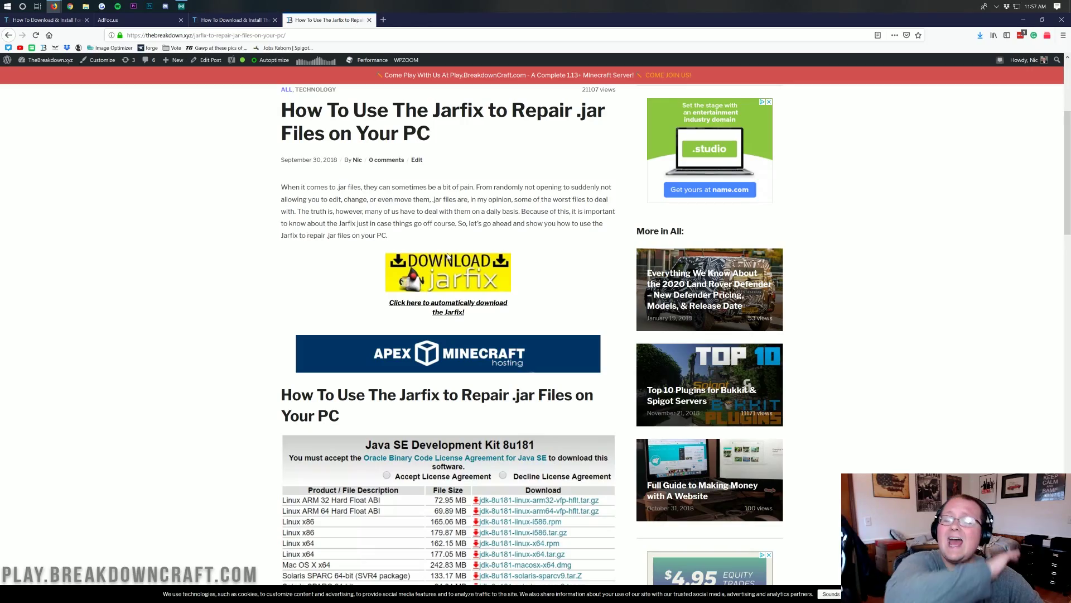
Look over the Jarfix article, check the Java SE Development Kit article, and return to the Jarfix one
{"action": "scroll", "coordinate": [461, 254], "scroll_direction": "down", "scroll_amount": 13}
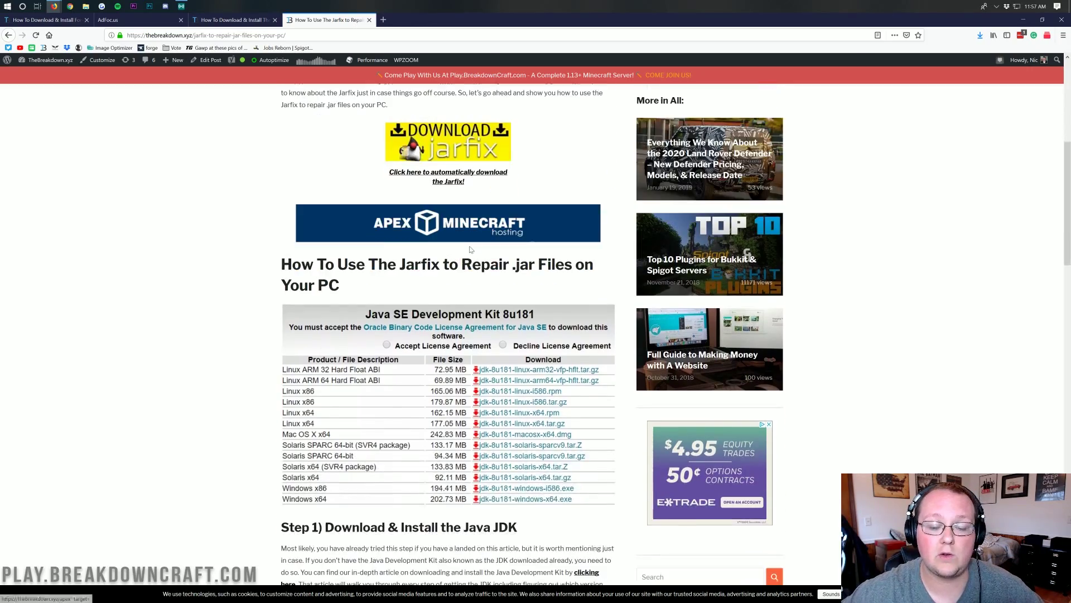
{"action": "scroll", "coordinate": [468, 232], "scroll_direction": "up", "scroll_amount": 18}
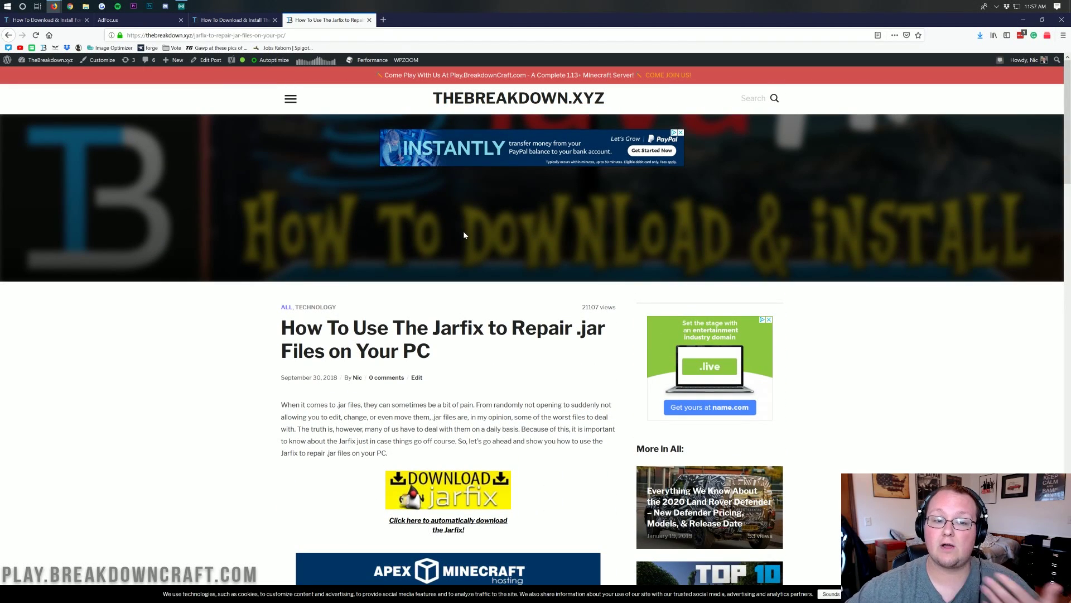
{"action": "key", "text": "ctrl+shift+Tab"}
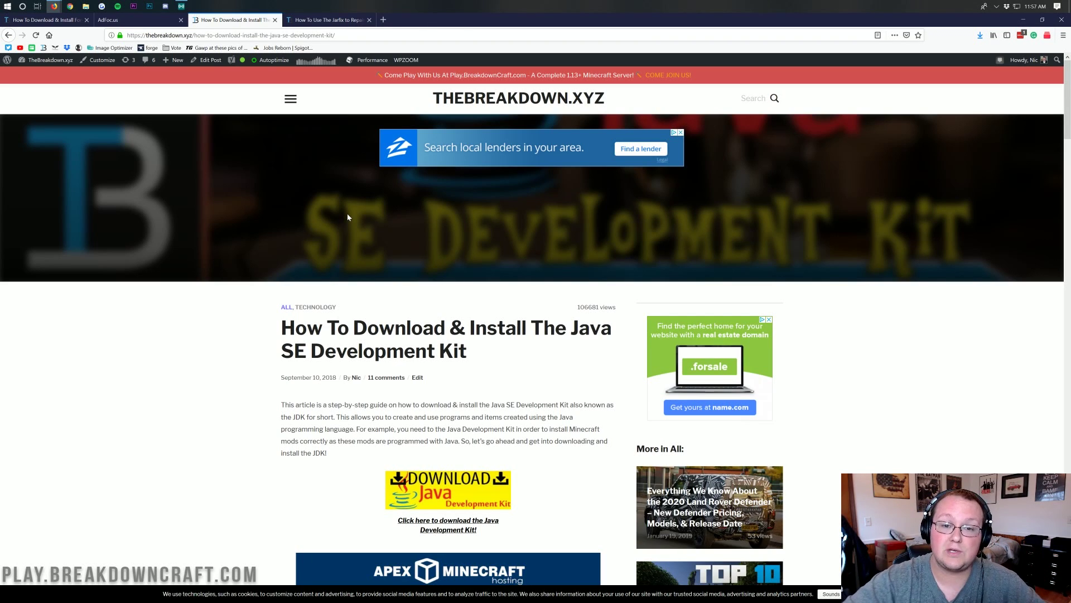
{"action": "left_click", "coordinate": [325, 23]}
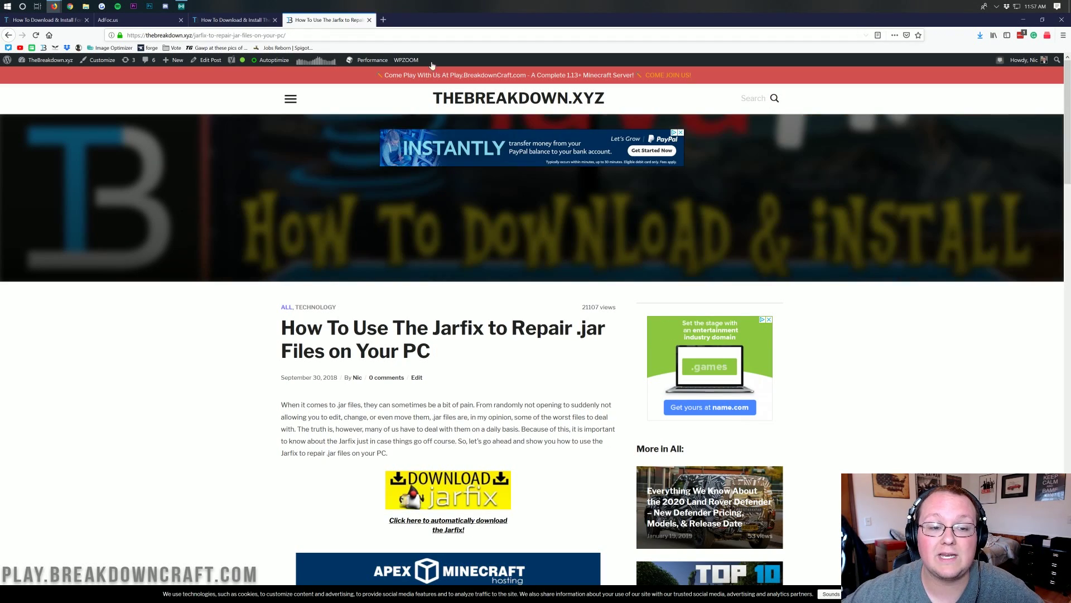
Minimize Firefox, open the desktop Forge installer with Java(TM) Platform SE binary, and install the client into the .minecraft folder
{"action": "left_click", "coordinate": [1023, 20]}
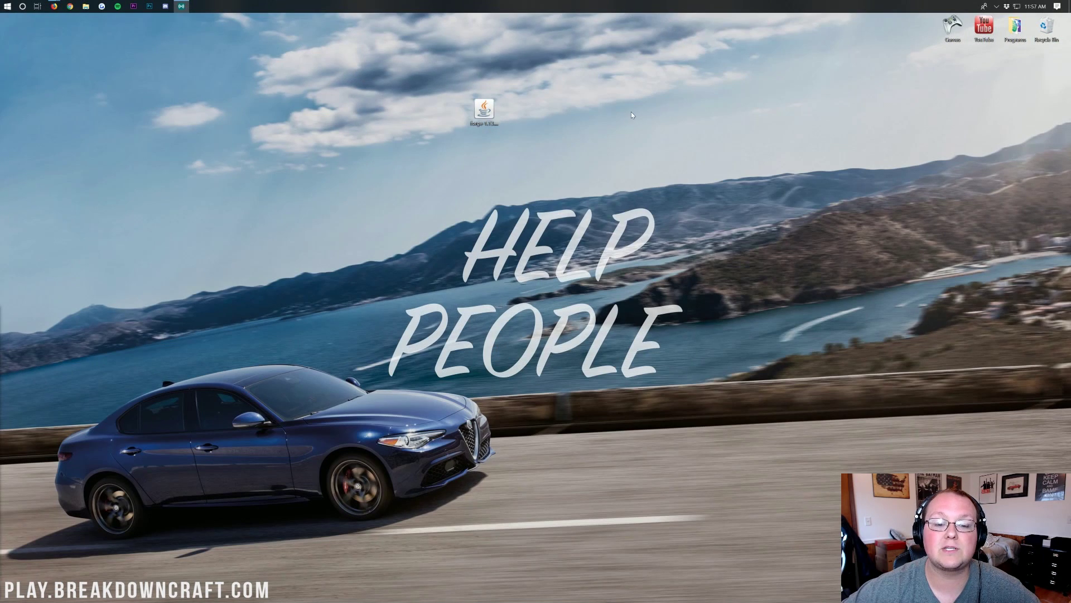
{"action": "right_click", "coordinate": [487, 111]}
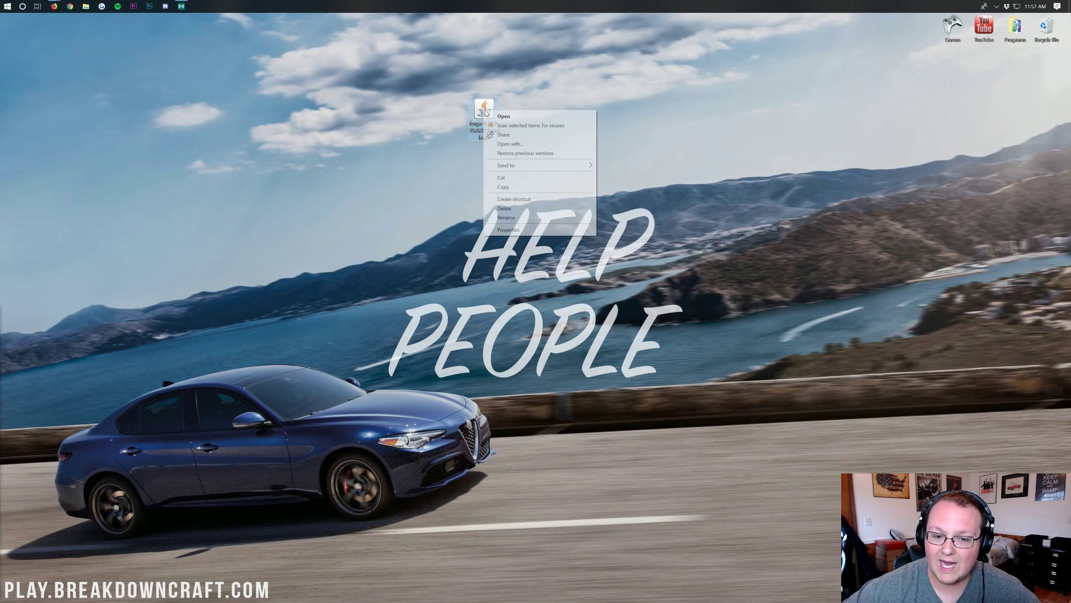
{"action": "left_click", "coordinate": [497, 144]}
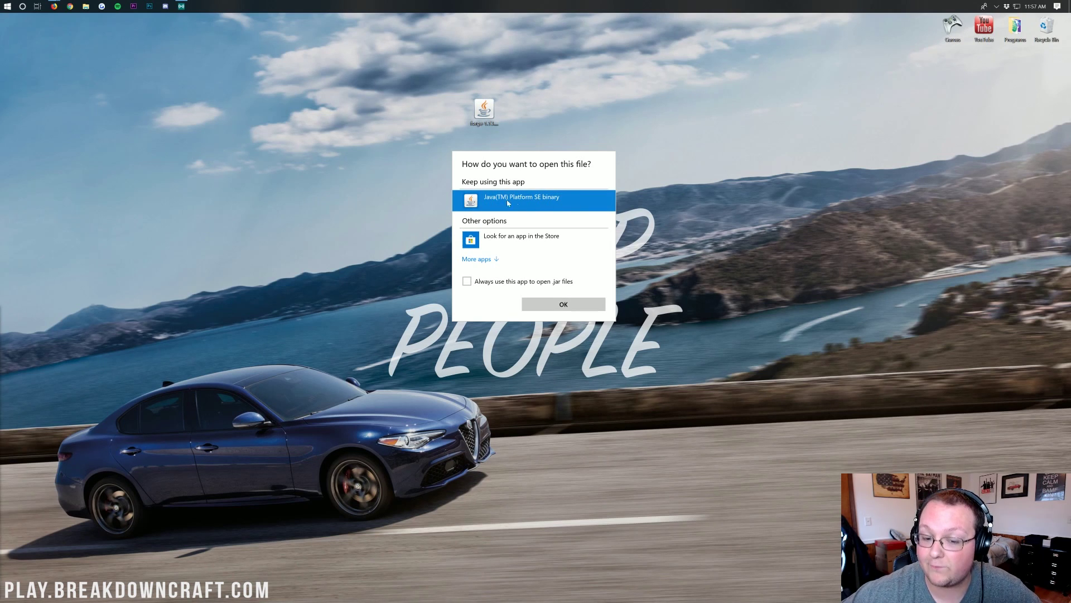
{"action": "left_click", "coordinate": [562, 304]}
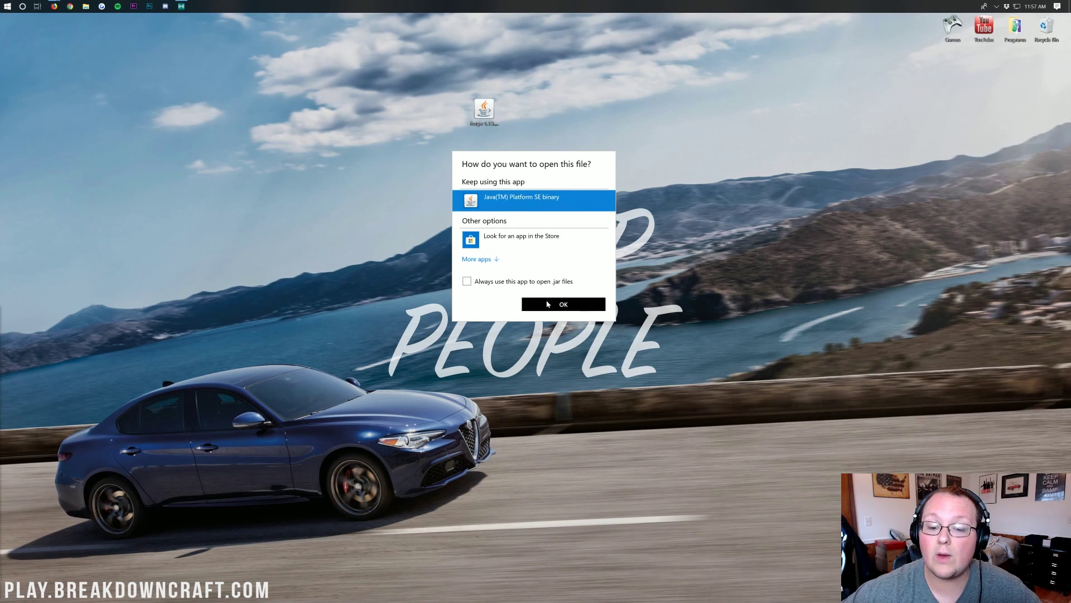
{"action": "left_click_drag", "start_coordinate": [545, 287], "coordinate": [550, 127]}
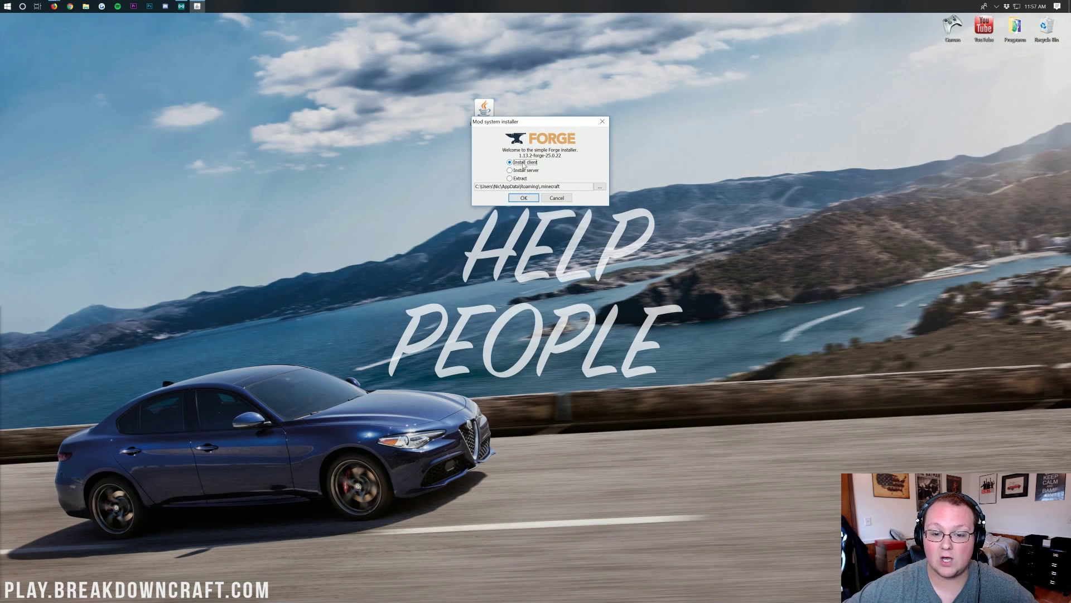
{"action": "left_click", "coordinate": [523, 197]}
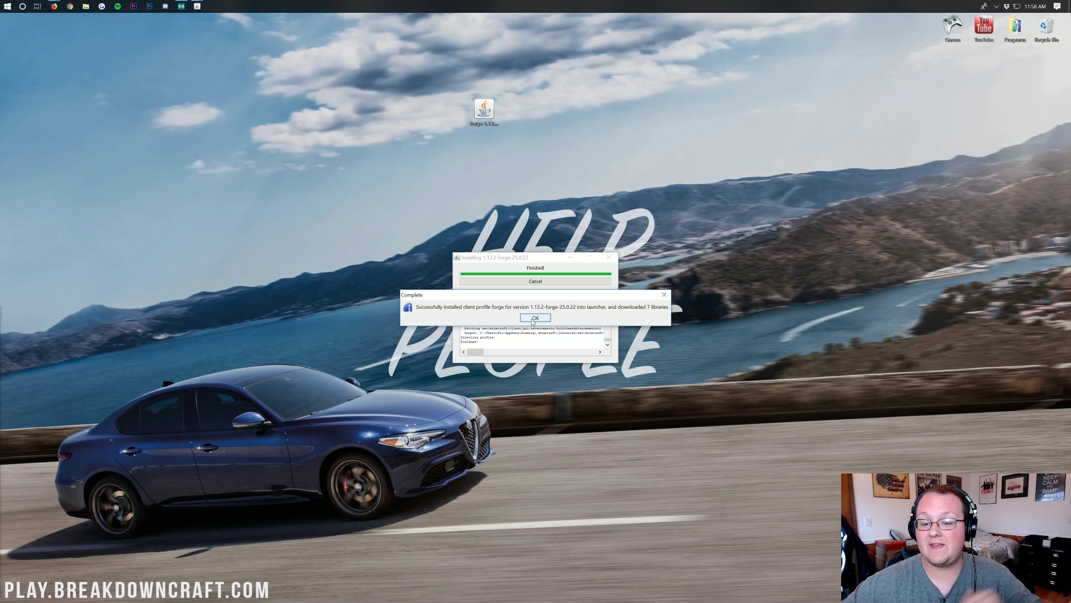
{"action": "left_click", "coordinate": [534, 318]}
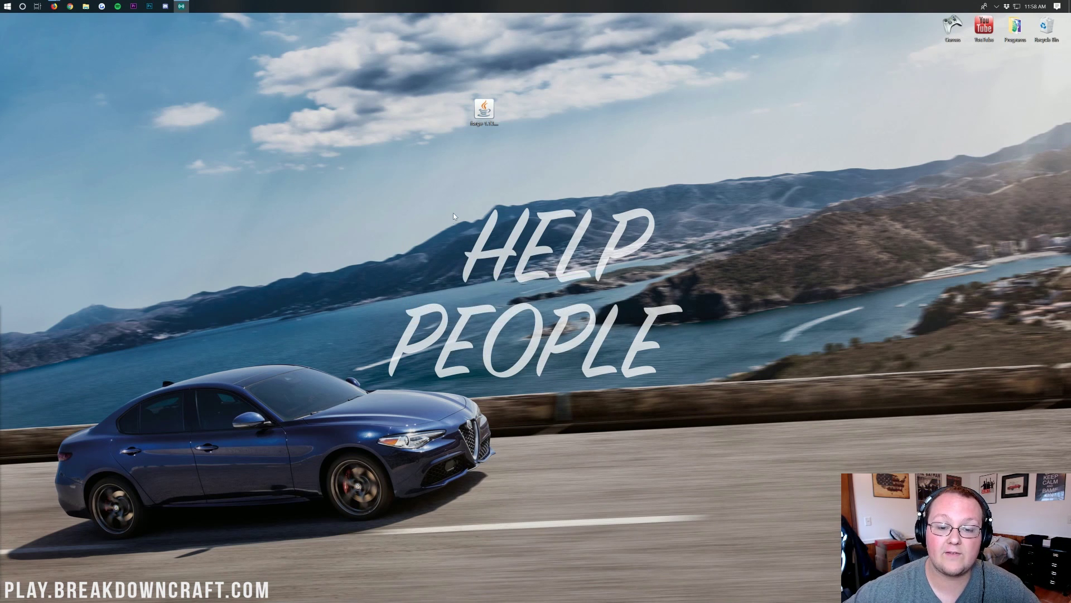
Open the Minecraft launcher from the desktop's Games folder and choose the forge profile for 1.13.2-forge-25.0.22
{"action": "left_click", "coordinate": [954, 34]}
{"action": "double_click", "coordinate": [951, 31]}
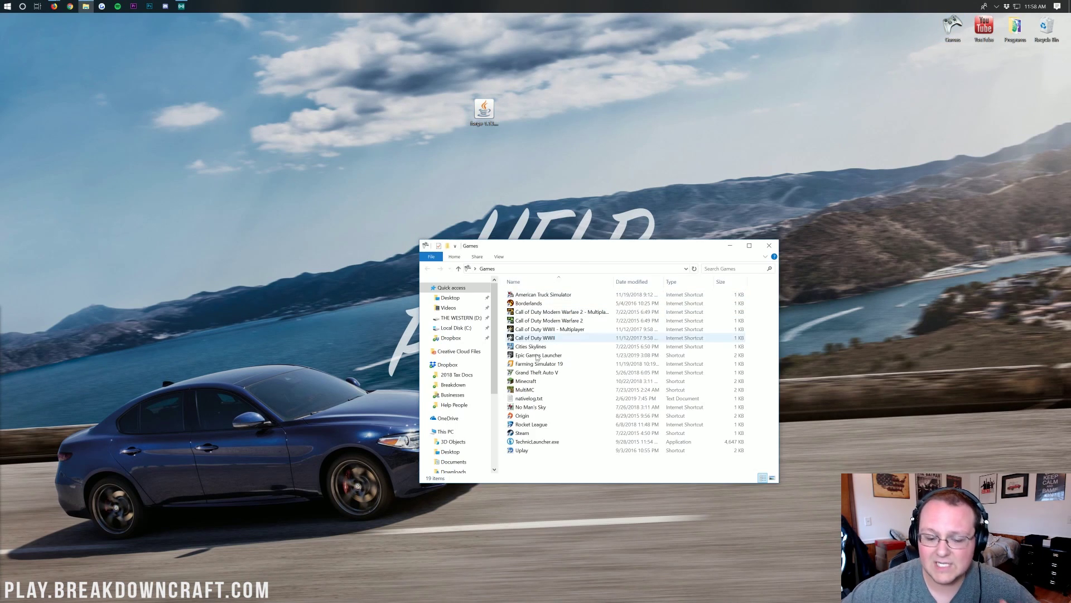
{"action": "double_click", "coordinate": [527, 380]}
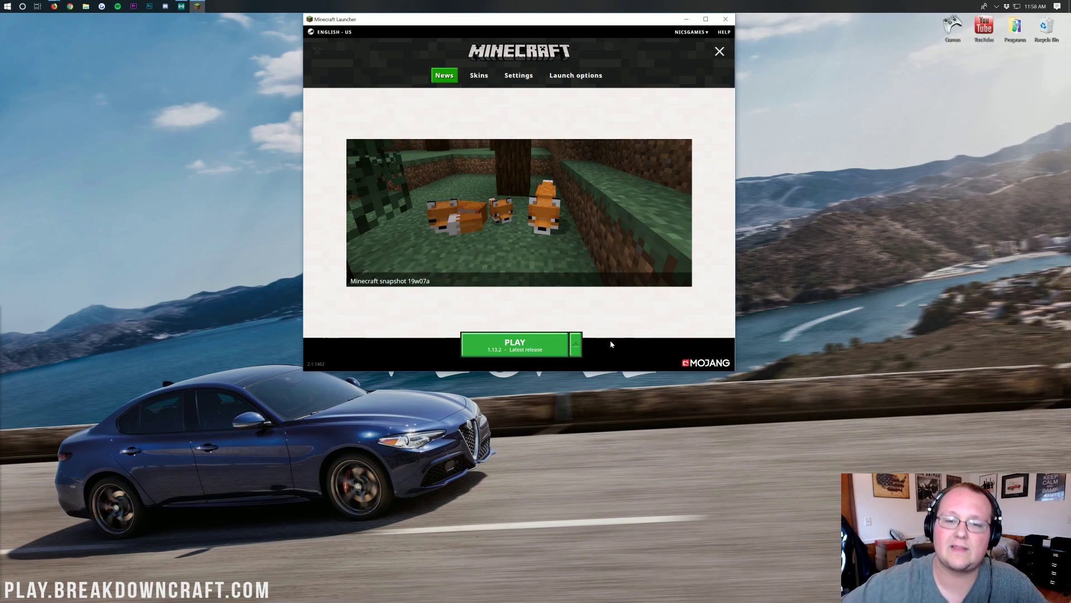
{"action": "left_click", "coordinate": [577, 346]}
{"action": "scroll", "coordinate": [572, 315], "scroll_direction": "down", "scroll_amount": 2}
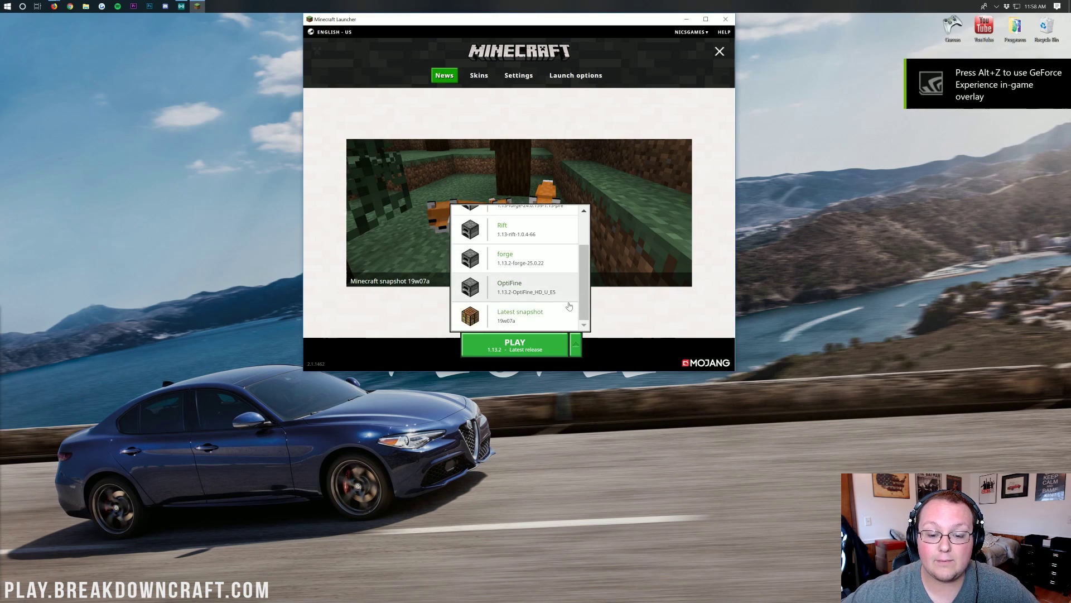
{"action": "left_click", "coordinate": [520, 268]}
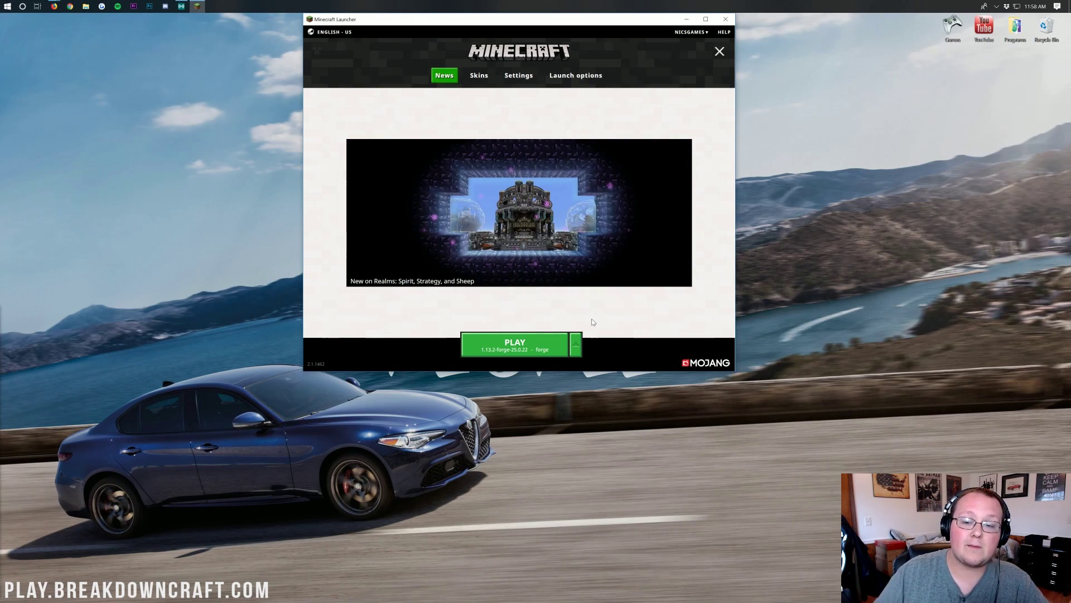
Add a new launch configuration in the Minecraft launcher and name it Play.BreakdownCraft.com
{"action": "left_click", "coordinate": [719, 52]}
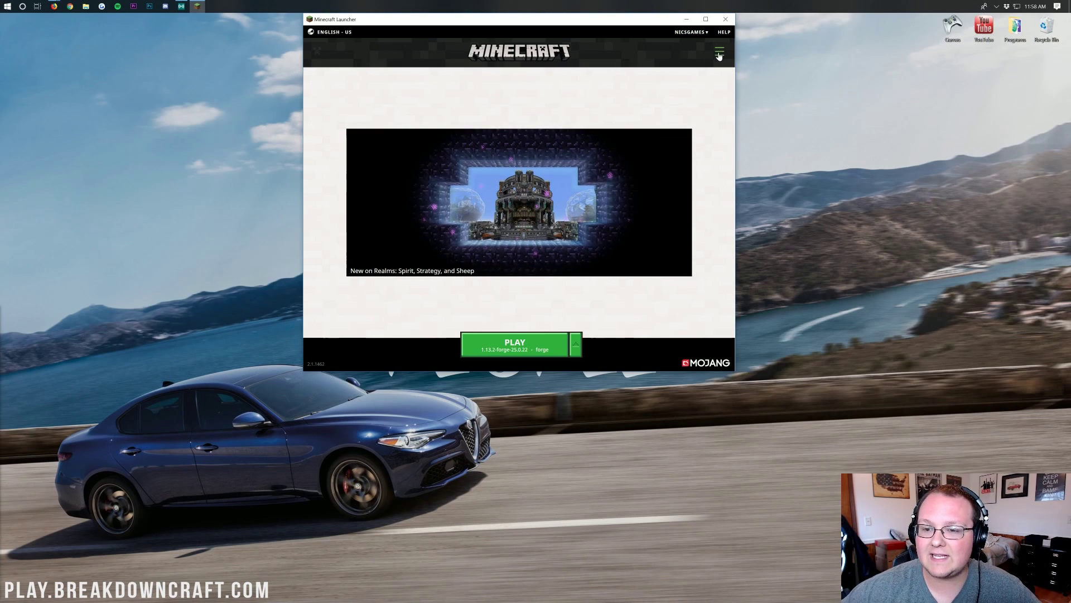
{"action": "left_click", "coordinate": [720, 53]}
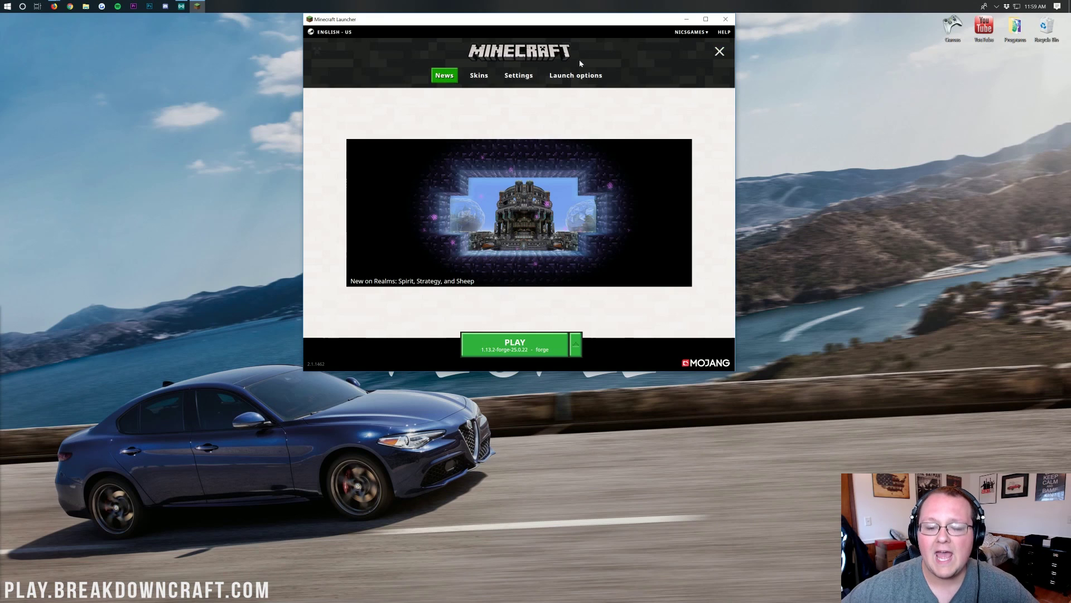
{"action": "left_click", "coordinate": [576, 77]}
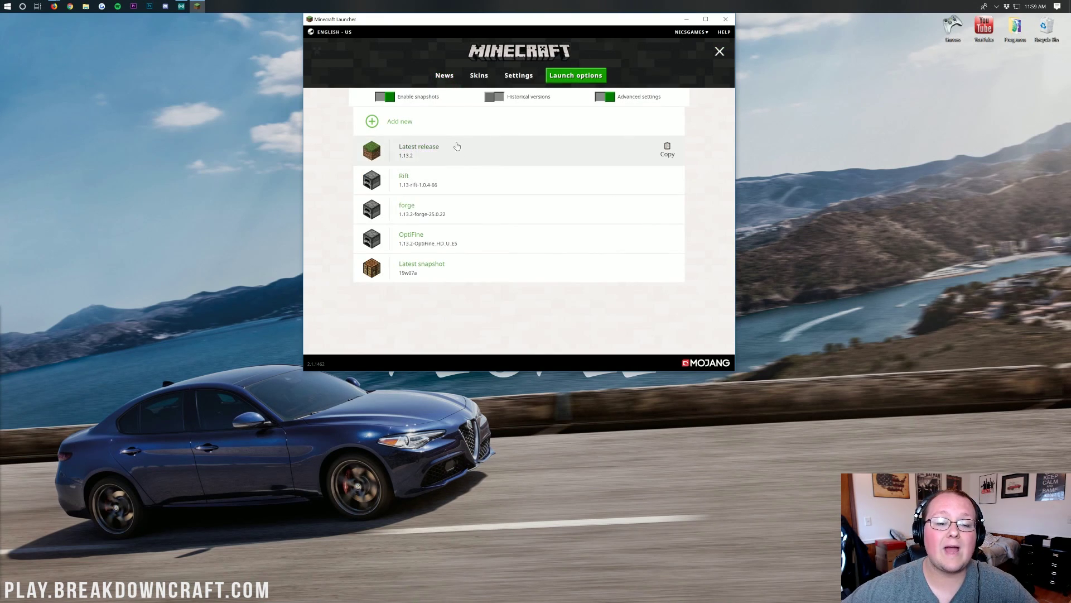
{"action": "left_click", "coordinate": [432, 126]}
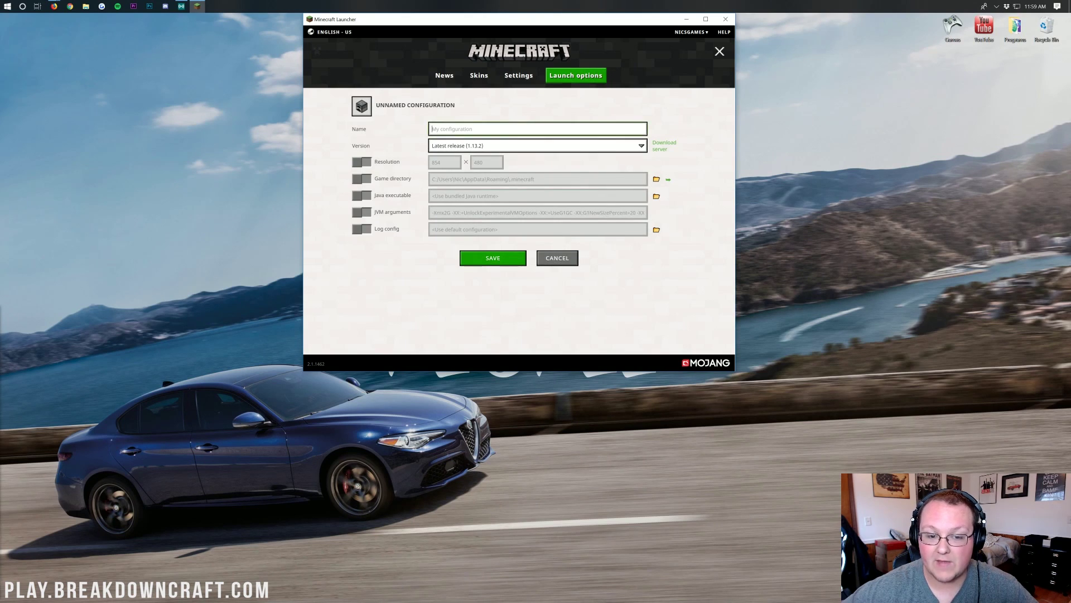
{"action": "type", "text": "Play.Bre"}
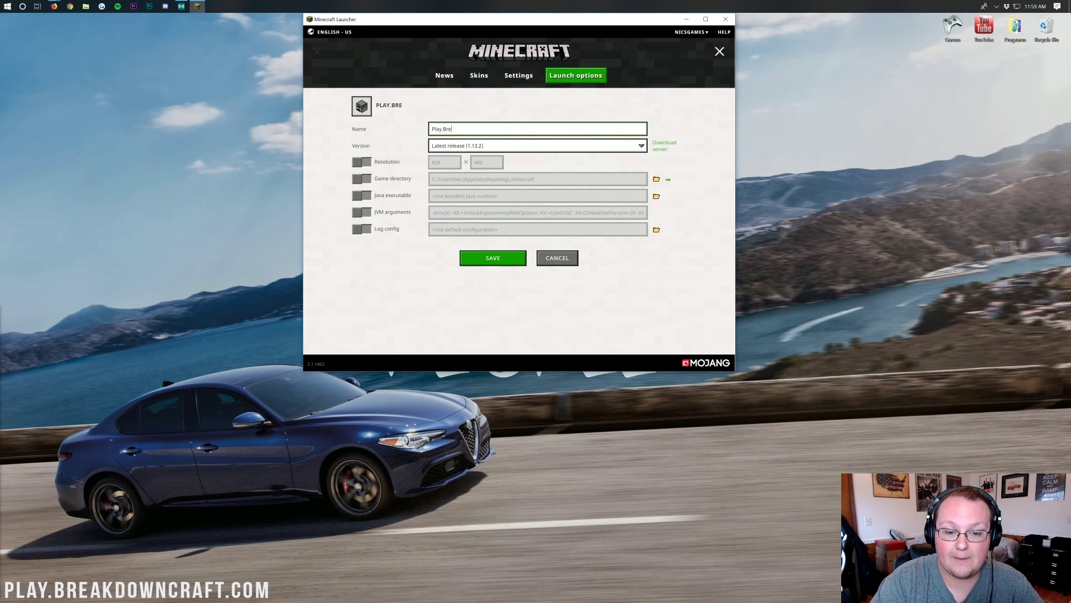
{"action": "type", "text": "akdownCraft.com"}
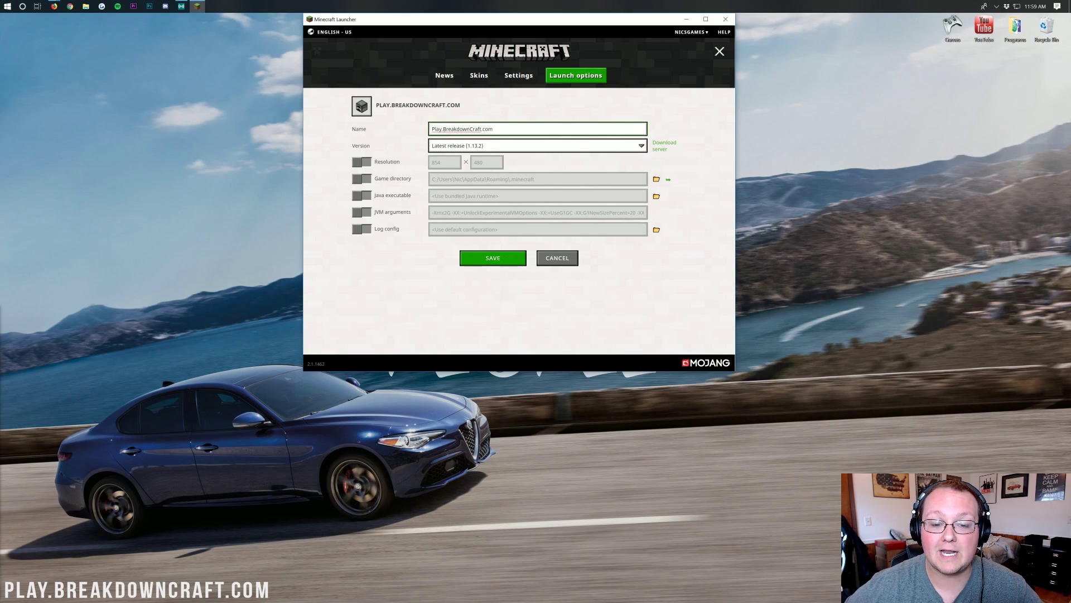
{"action": "left_click_drag", "start_coordinate": [505, 129], "coordinate": [296, 128]}
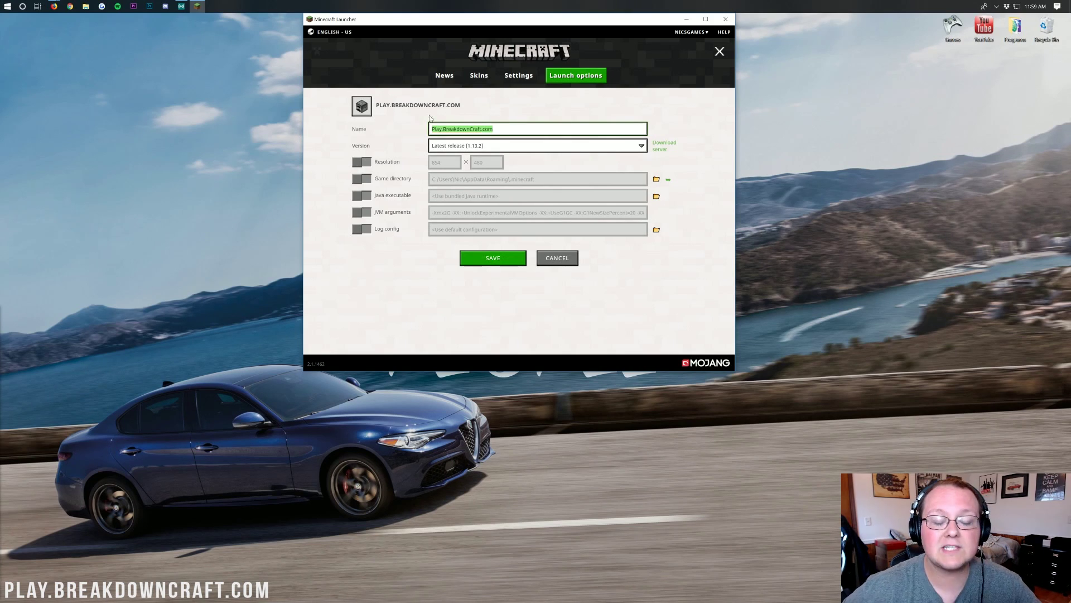
Set the configuration's version to release 1.13.2-forge-25.0.22 and its resolution to 1920 x 1080, and save it
{"action": "left_click", "coordinate": [458, 145]}
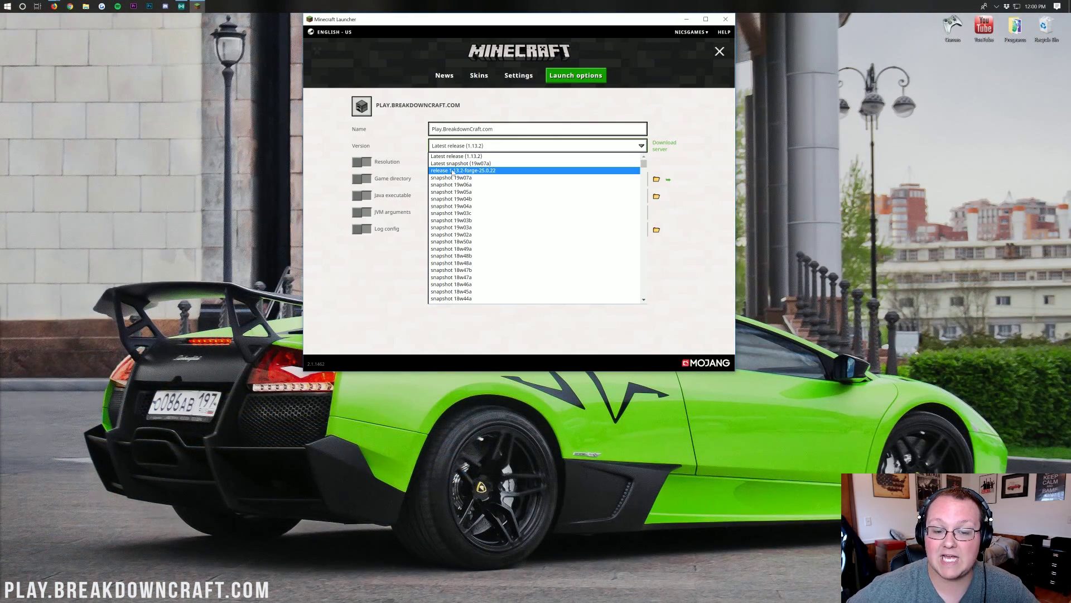
{"action": "left_click", "coordinate": [455, 171]}
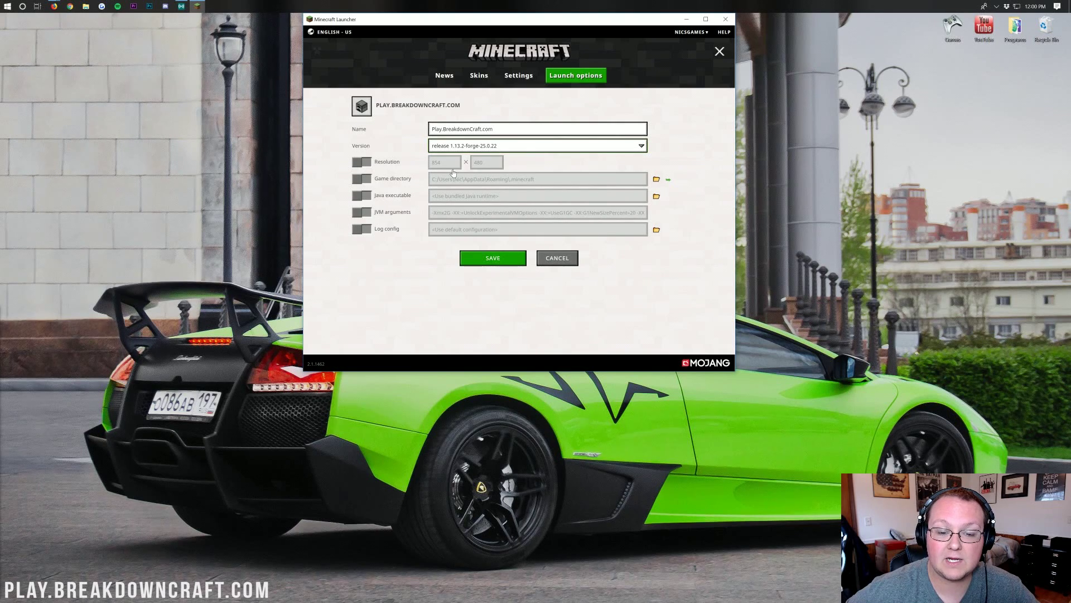
{"action": "left_click", "coordinate": [368, 162]}
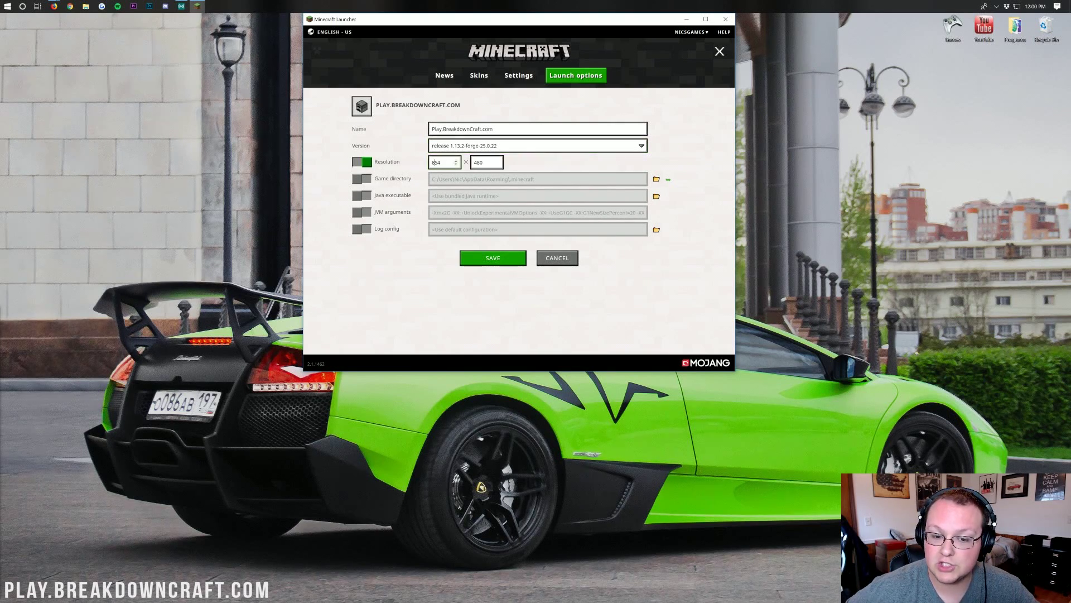
{"action": "type", "text": "1920"}
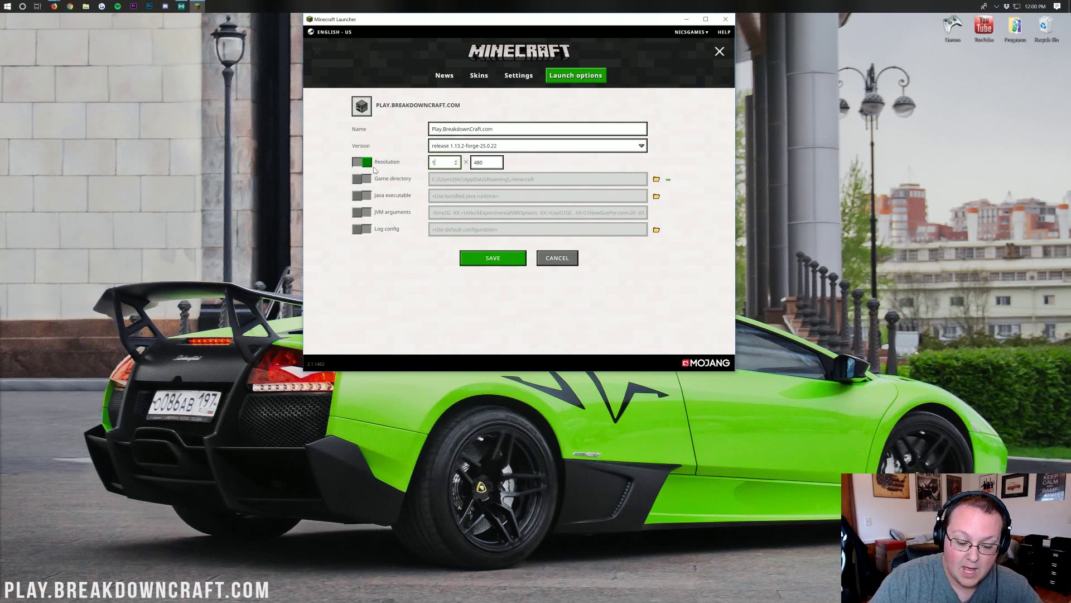
{"action": "key", "text": "Tab"}
{"action": "type", "text": "1080"}
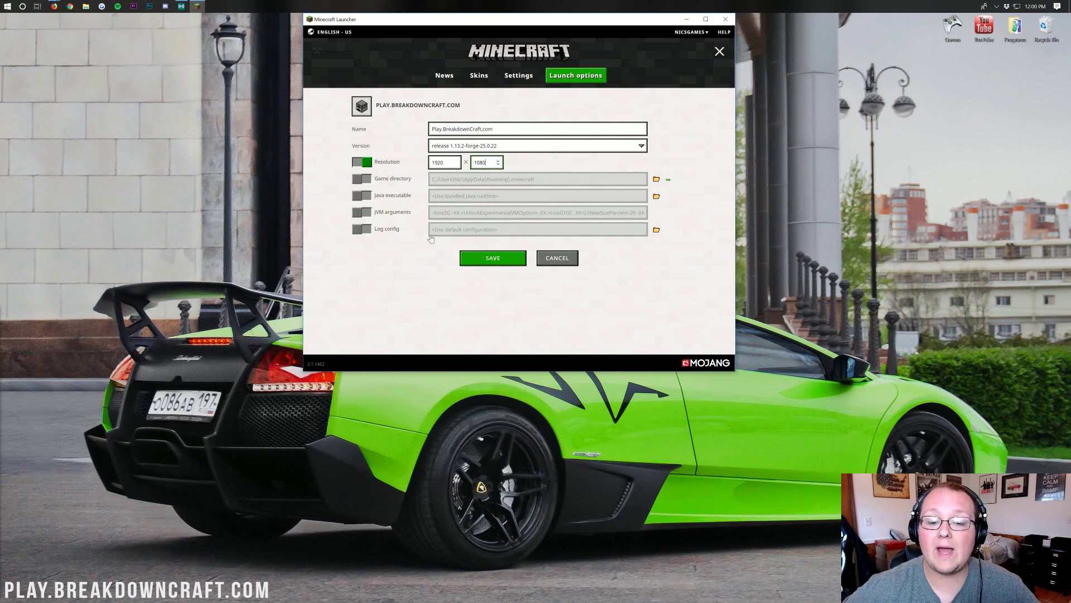
{"action": "left_click", "coordinate": [493, 259]}
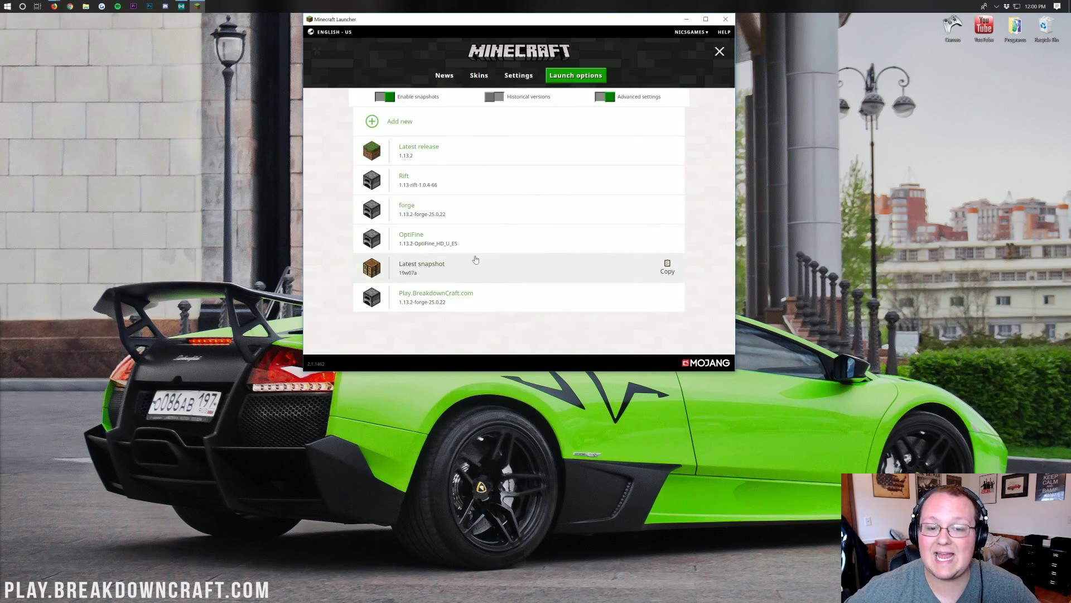
Return to the launcher's news page, choose the Play.BreakdownCraft.com profile, and start the game
{"action": "left_click", "coordinate": [444, 74]}
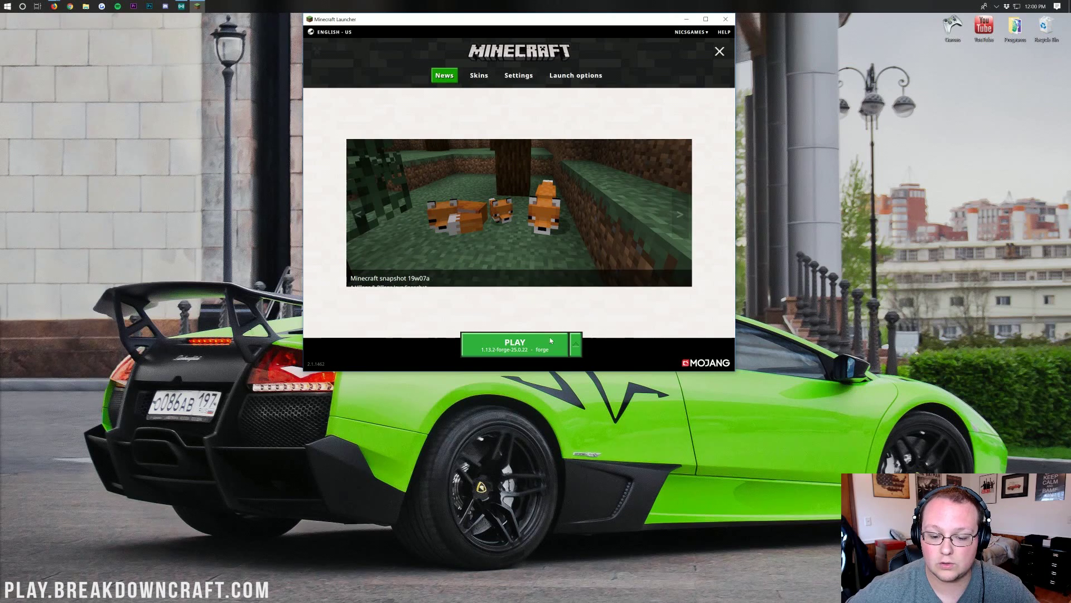
{"action": "left_click", "coordinate": [576, 344]}
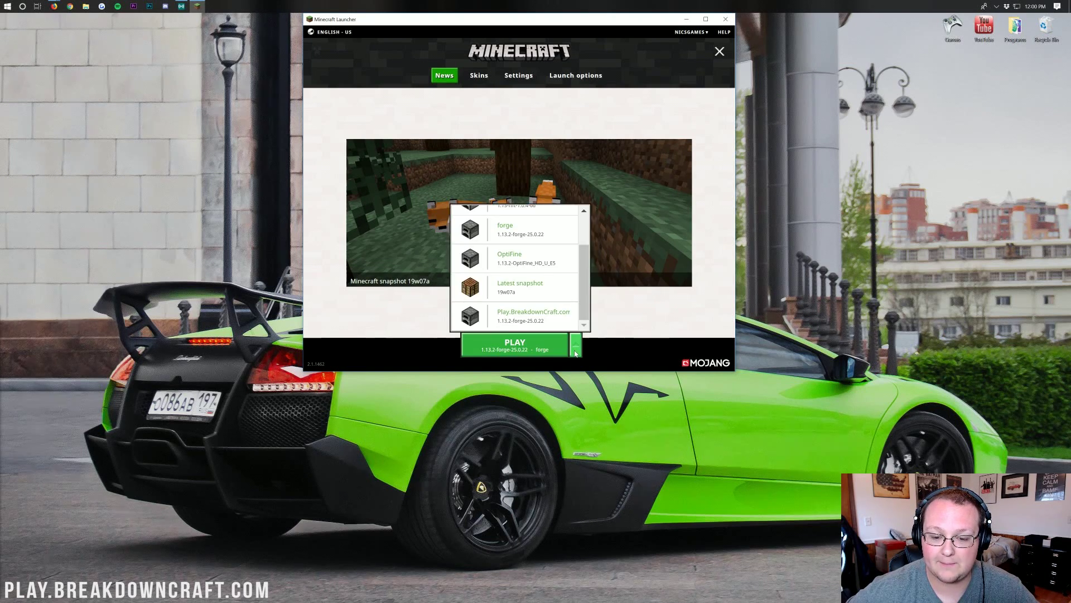
{"action": "left_click", "coordinate": [524, 317]}
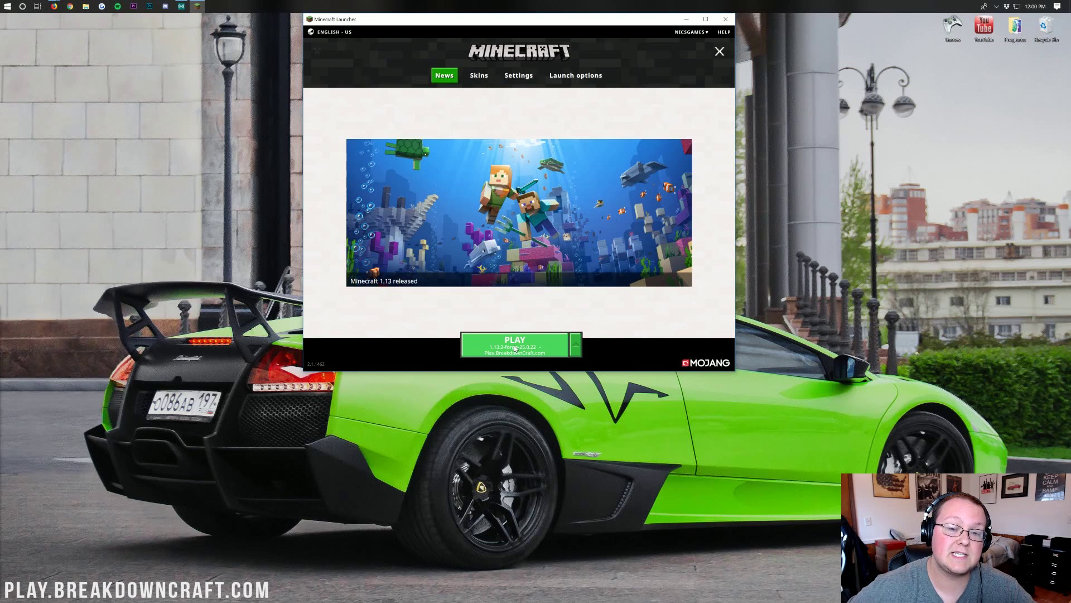
{"action": "left_click", "coordinate": [514, 347]}
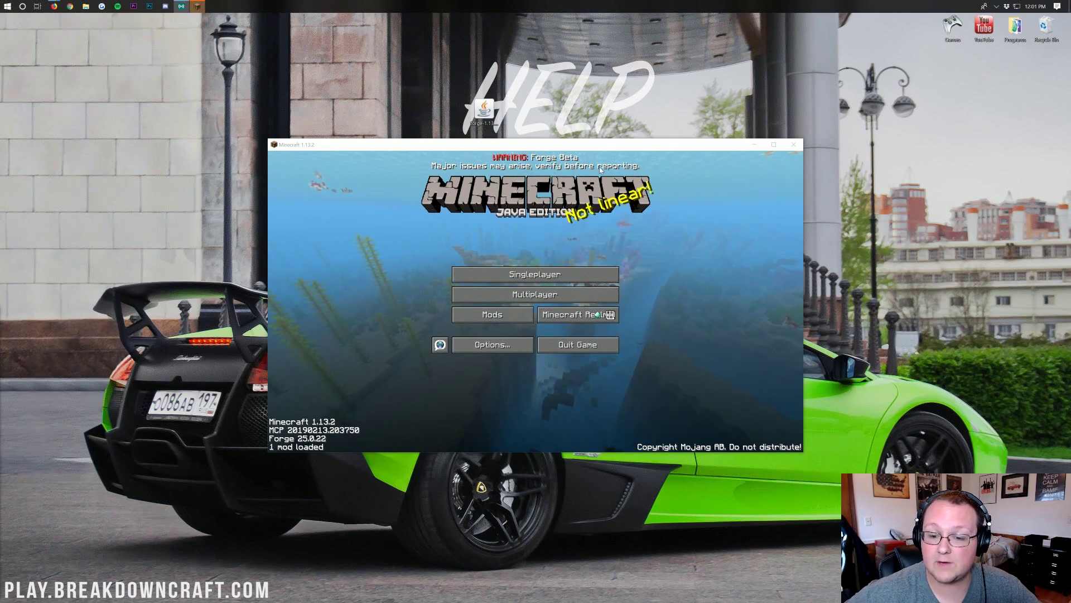
View the Forge and Minecraft entries in the game's mod list and return to the main menu
{"action": "left_click", "coordinate": [506, 314]}
{"action": "left_click", "coordinate": [299, 222]}
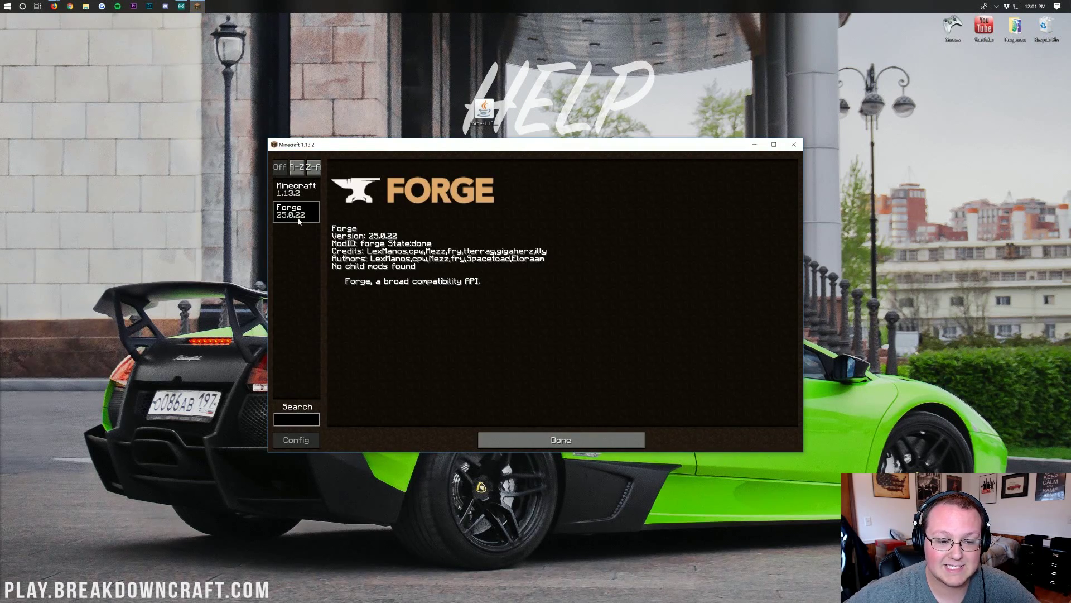
{"action": "left_click", "coordinate": [292, 198]}
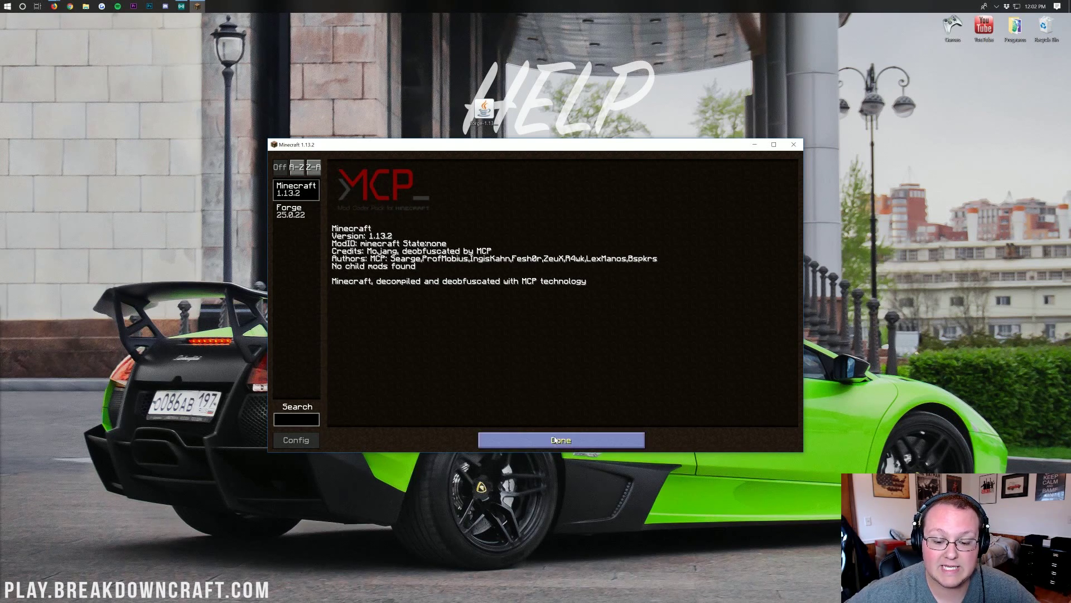
{"action": "left_click", "coordinate": [535, 439]}
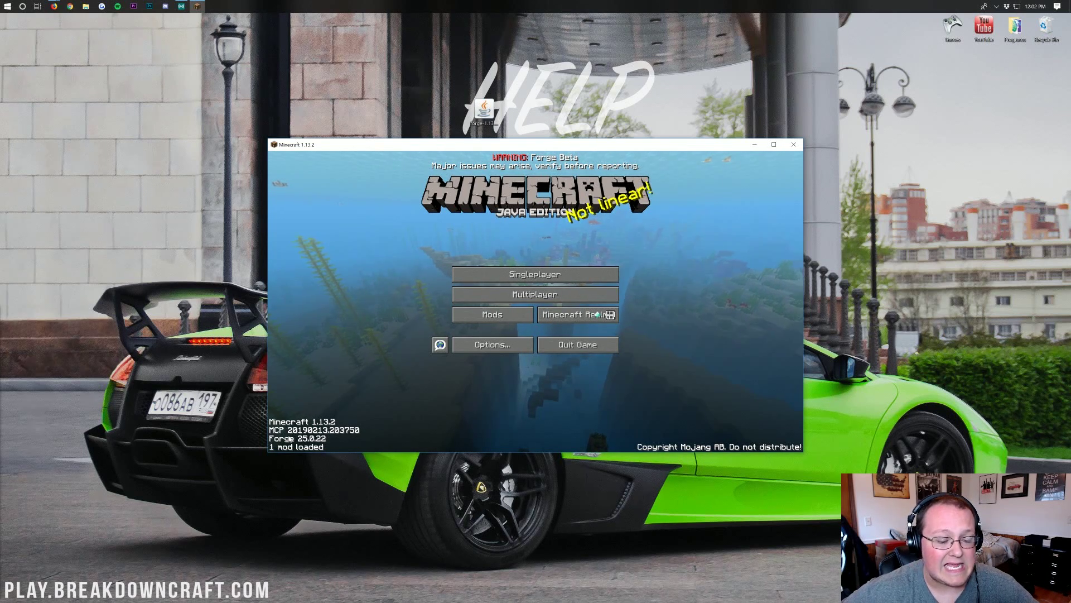